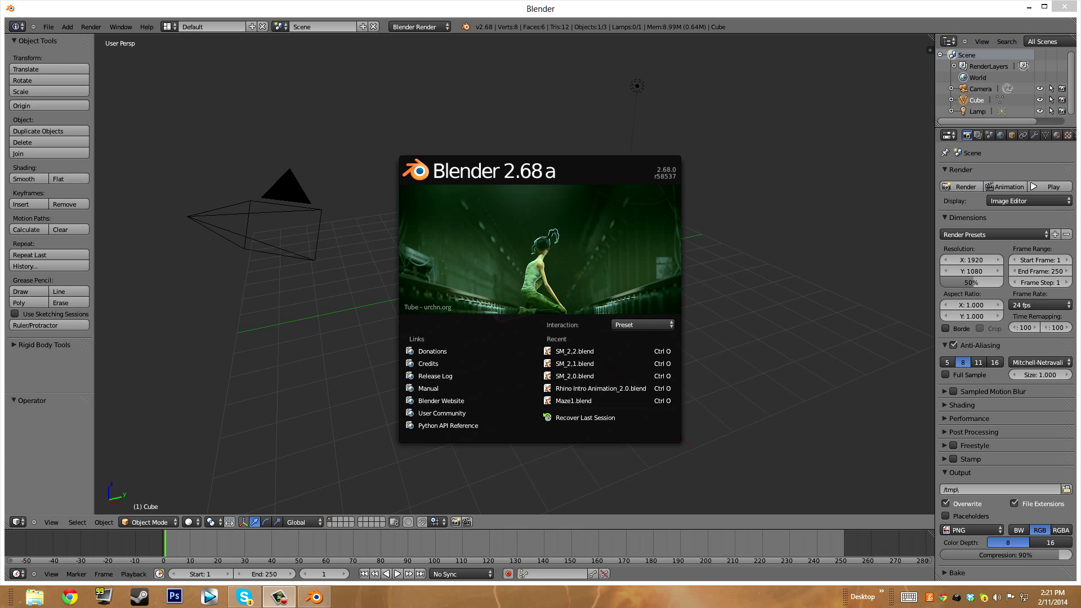
Step: Dismiss the startup splash screen to reveal the default cube scene
click(540, 249)
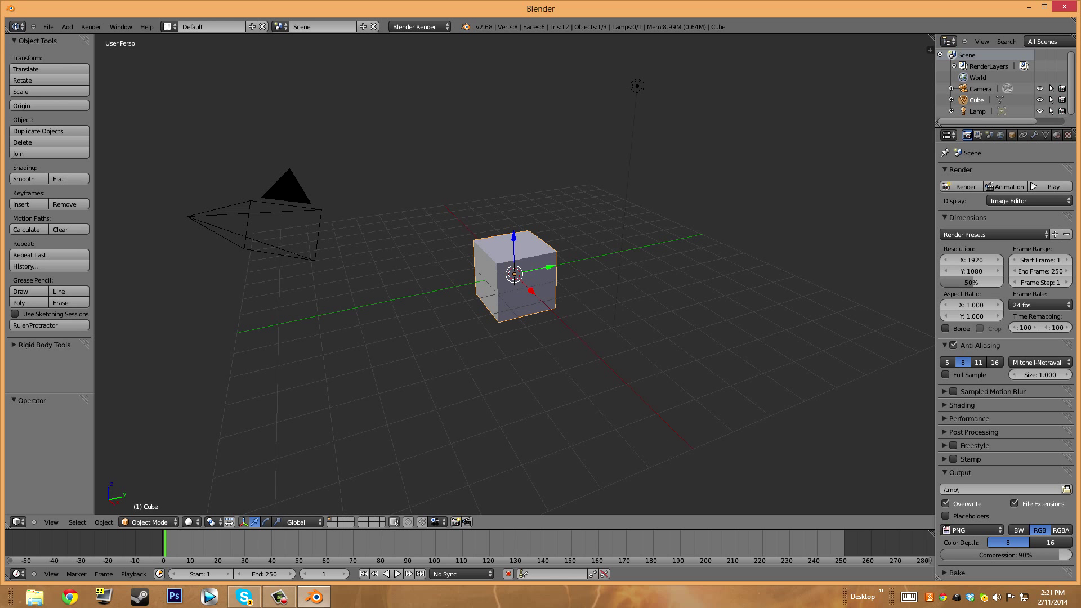
scroll(513, 275, up, 3)
scroll(513, 275, down, 3)
mouse_move(936, 338)
mouse_down()
mouse_move(519, 338)
mouse_move(935, 338)
mouse_up()
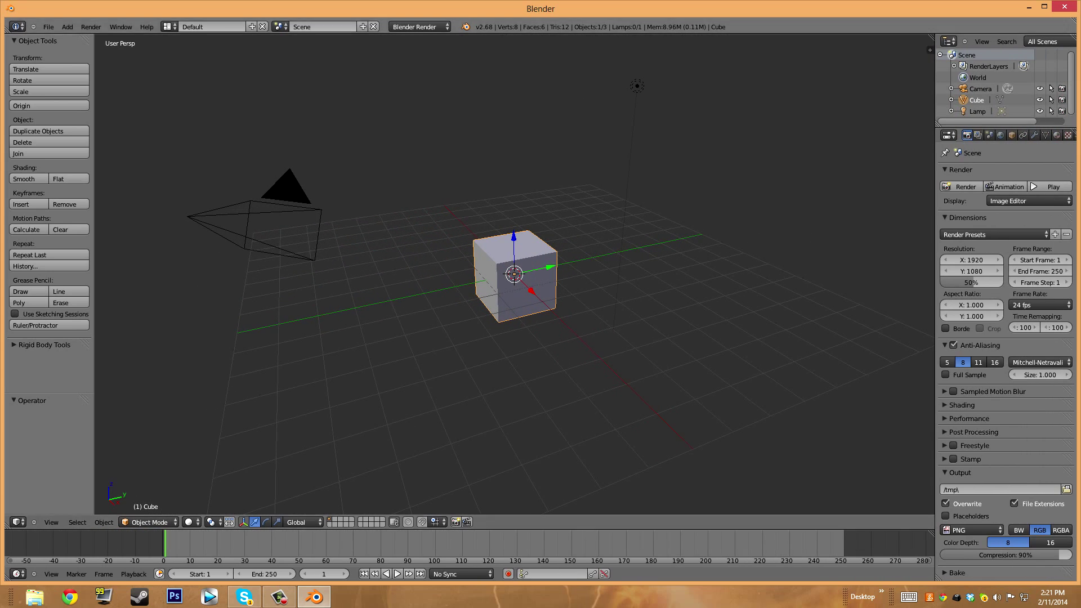
Step: Make the Timeline area taller, and stretch the Info area before shrinking it back to a header strip
mouse_move(541, 34)
mouse_down()
mouse_move(541, 112)
mouse_move(540, 54)
mouse_up()
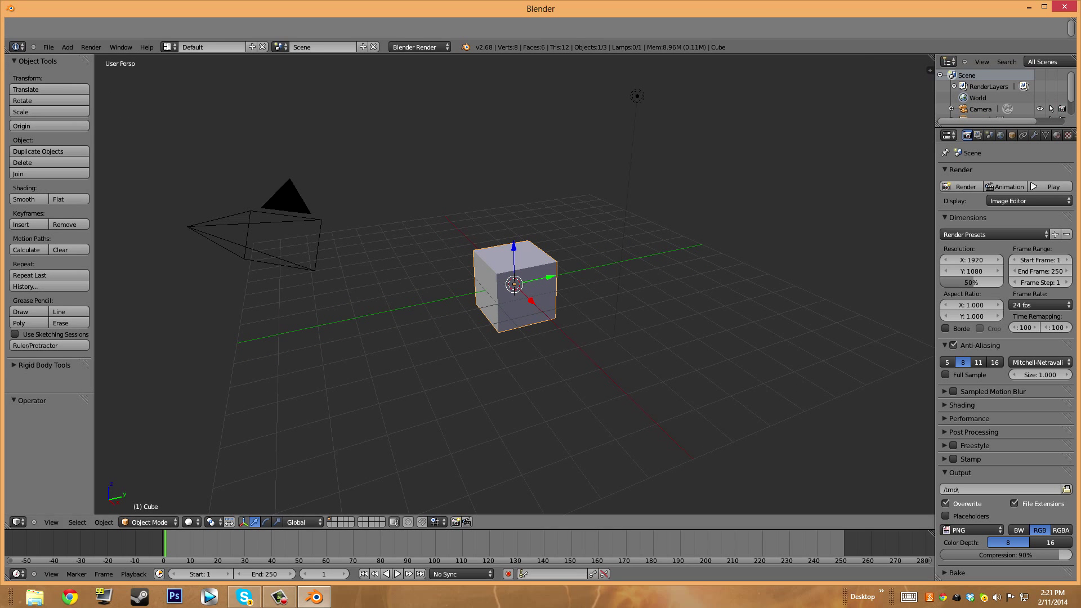
drag(541, 529, 541, 497)
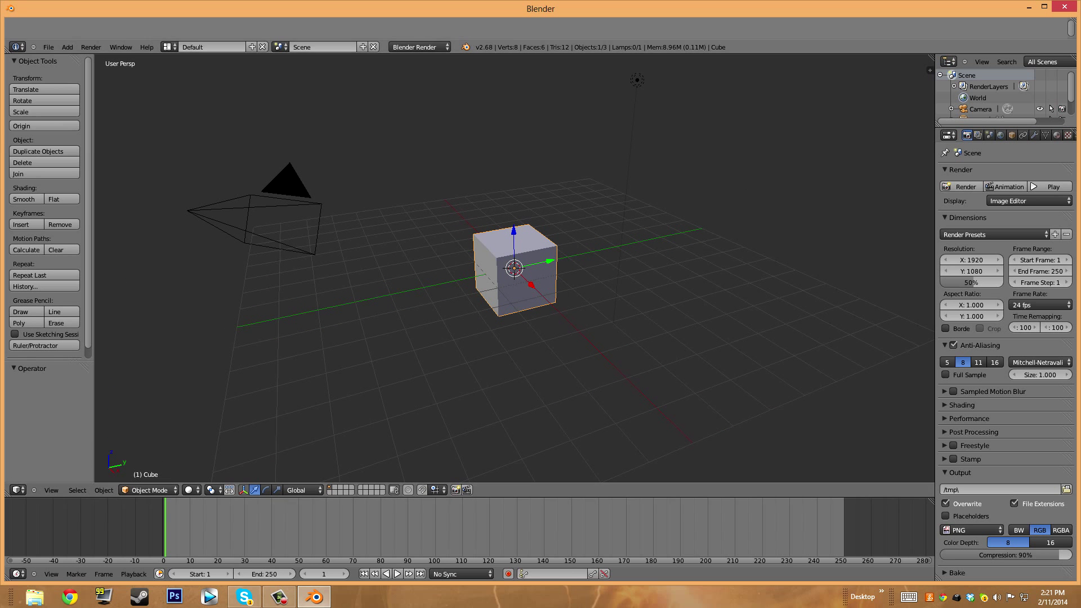
drag(540, 54, 541, 36)
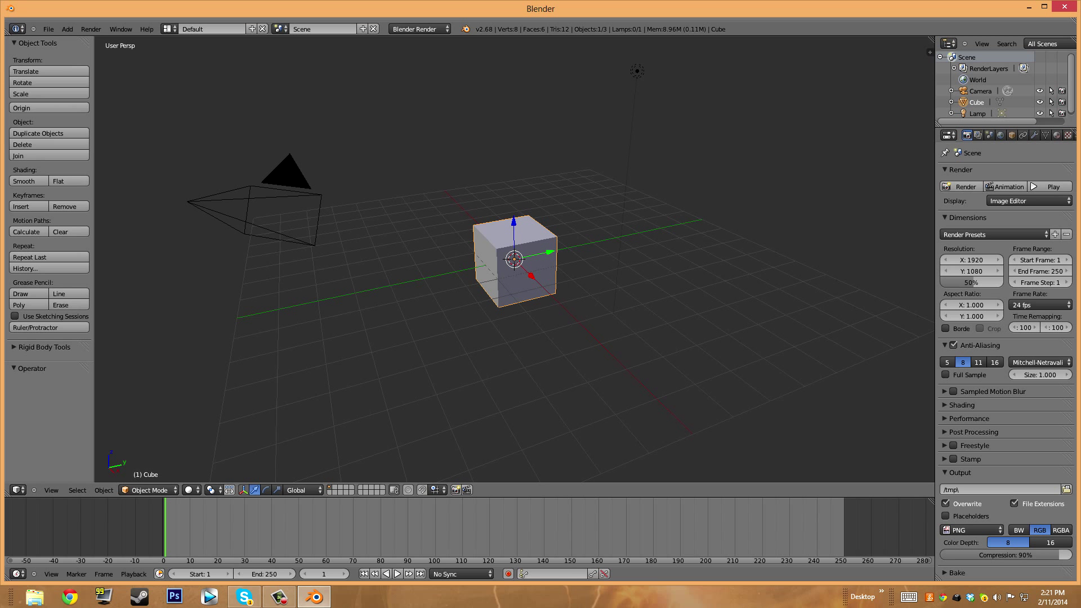
Step: Enlarge the Info area above the viewport and change its editor type to Properties, then to 3D View
drag(338, 36, 337, 99)
click(18, 92)
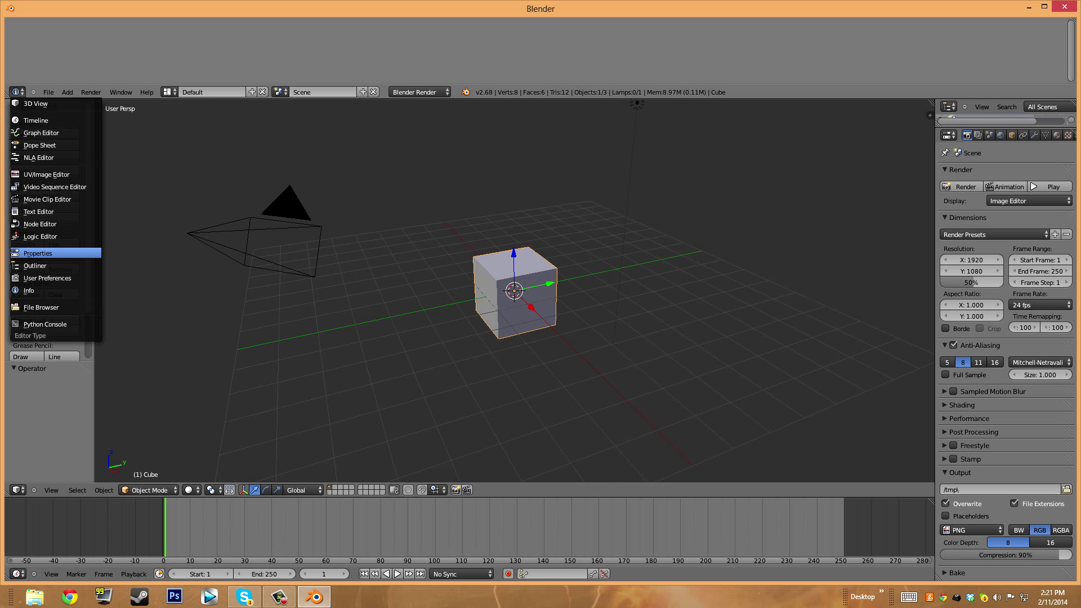
click(37, 253)
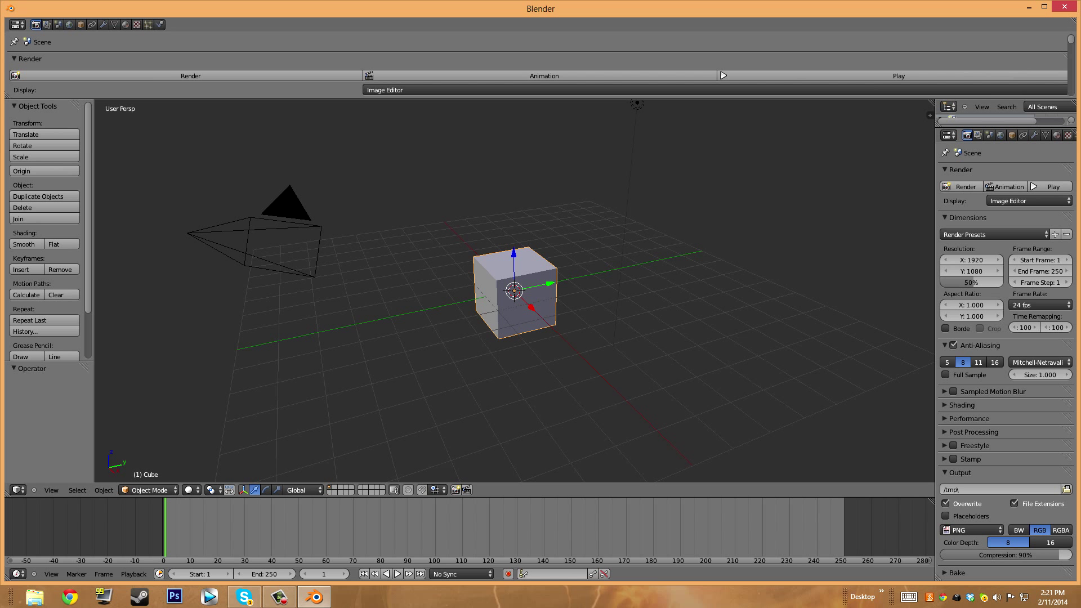
click(17, 24)
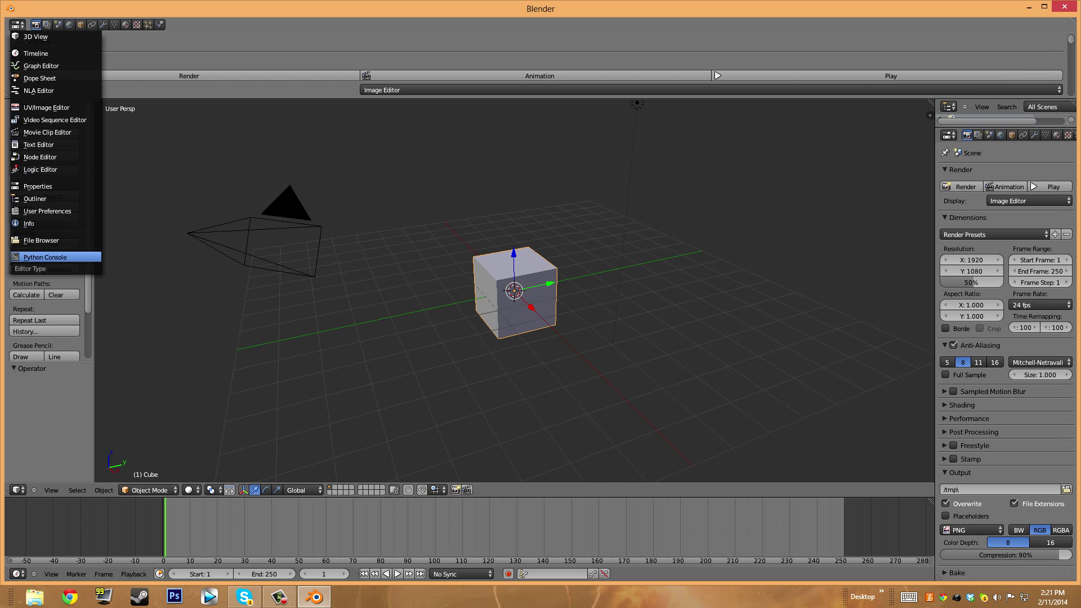
click(35, 36)
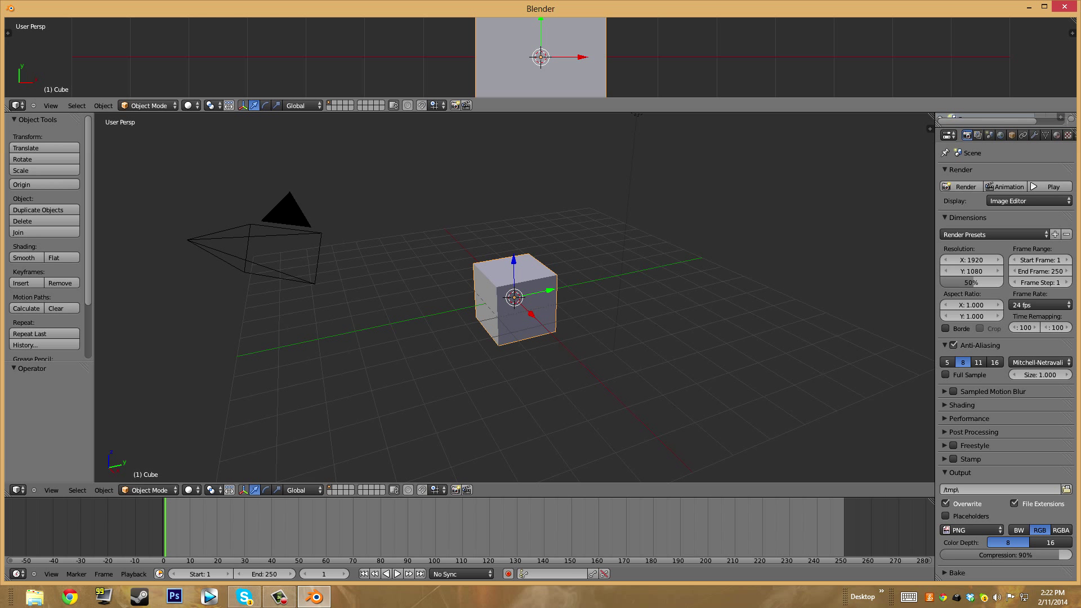
Step: Move the cube about 2.73 units along the X axis, then clear its location to return it to the origin
scroll(541, 56, down, 4)
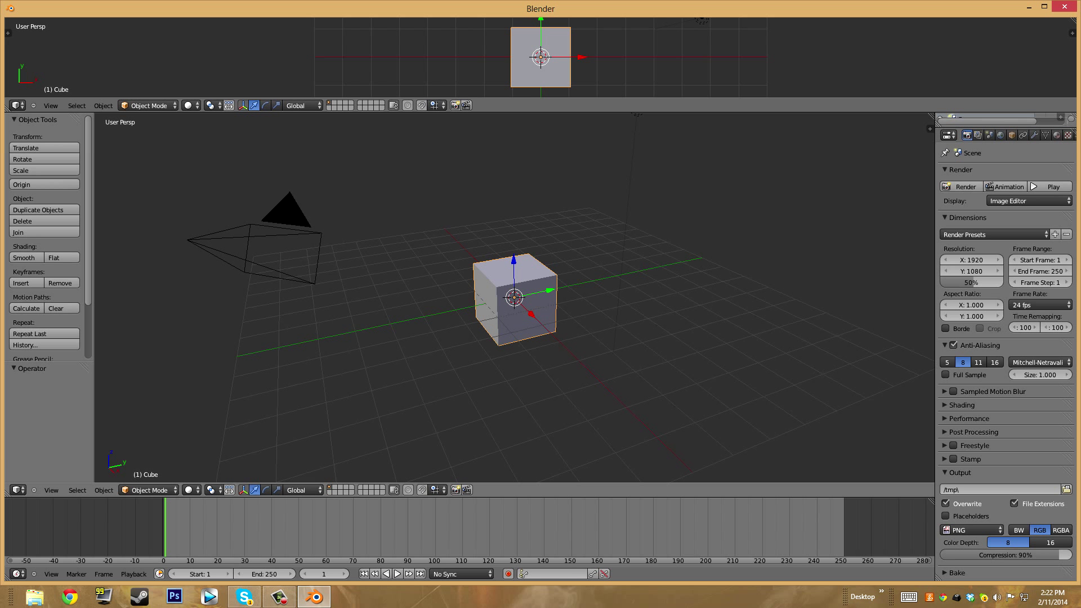
key(g)
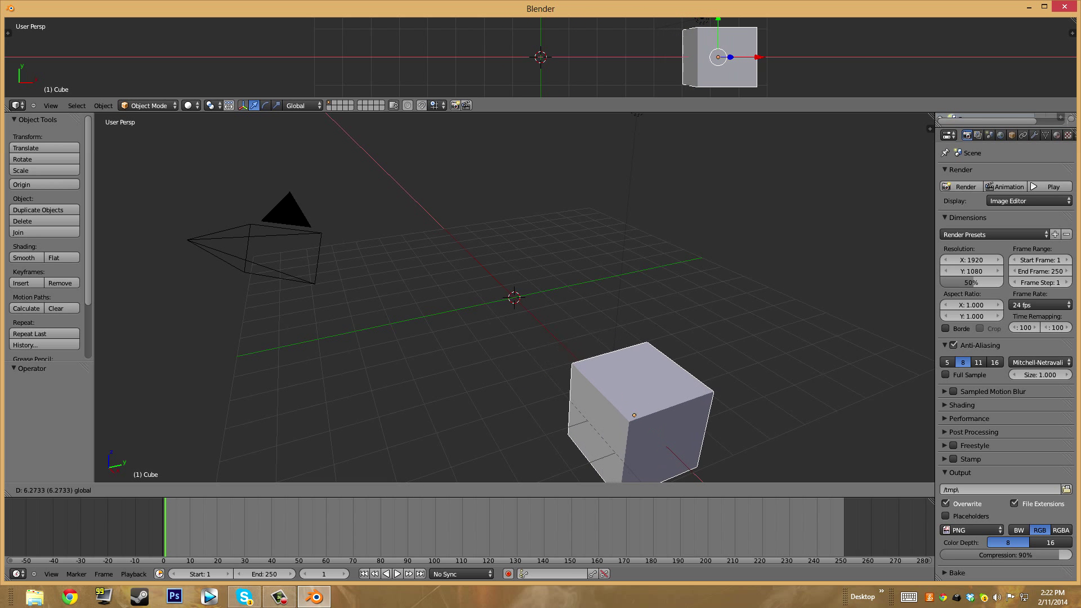
key(Return)
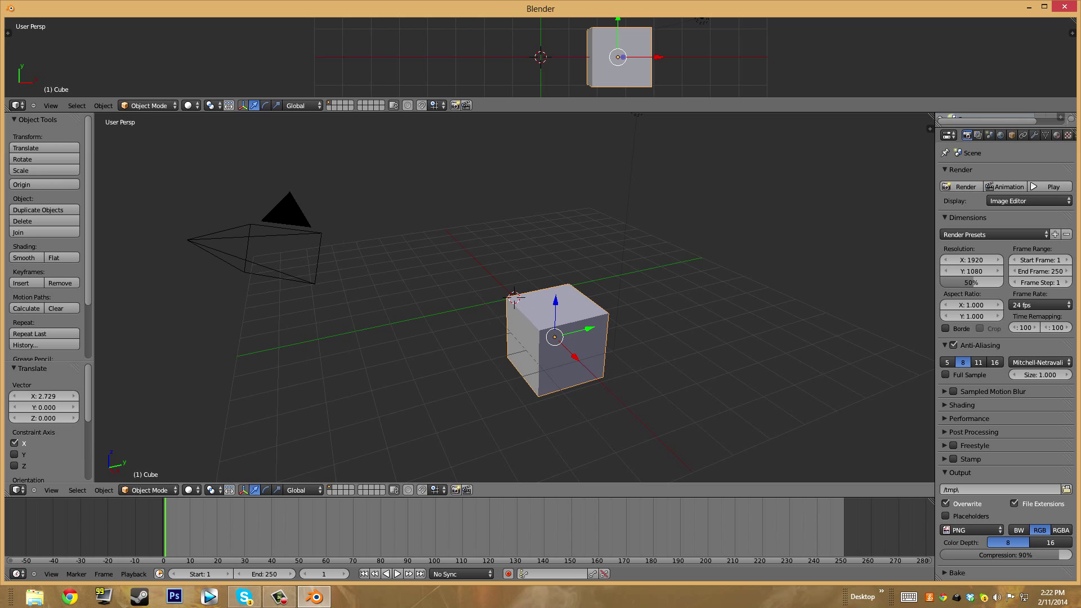
key(alt+g)
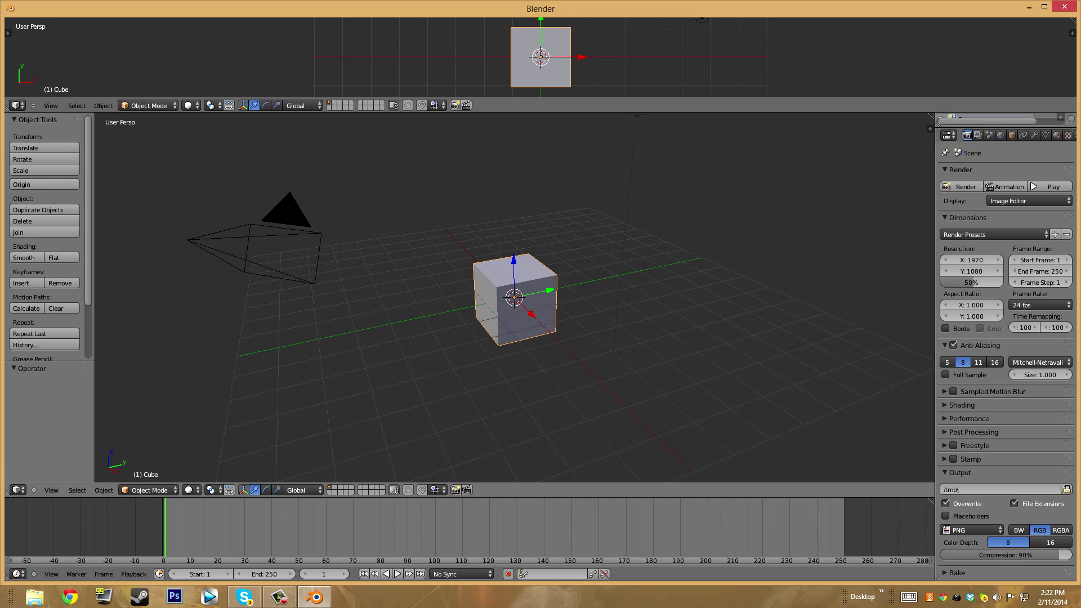
Step: Change the main 3D View, the small 3D View above it and the Timeline to the Info editor
scroll(513, 297, up, 3)
scroll(513, 297, down, 3)
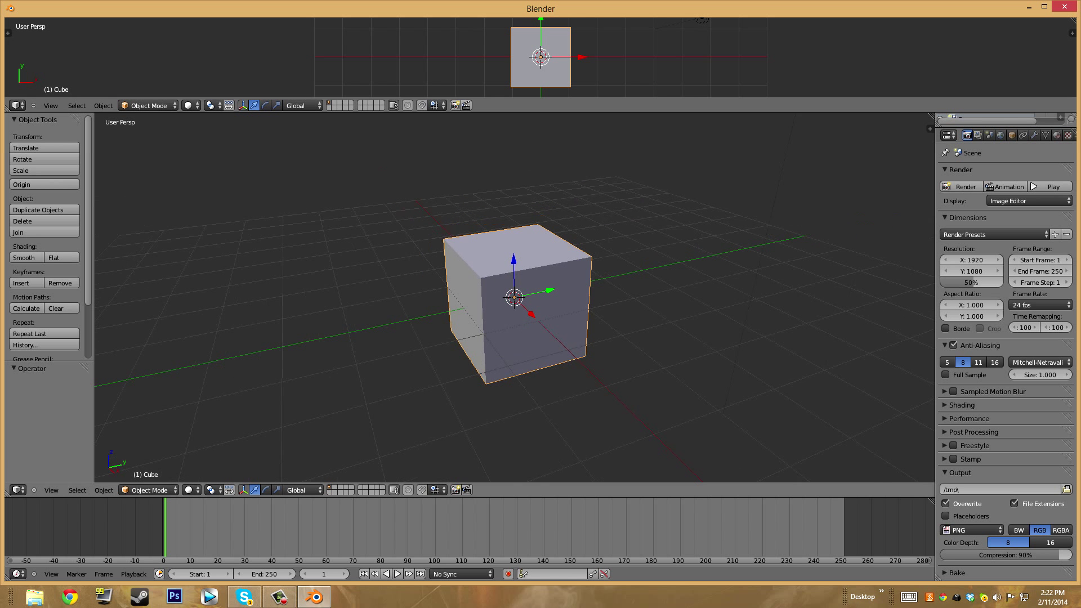
scroll(514, 297, up, 1)
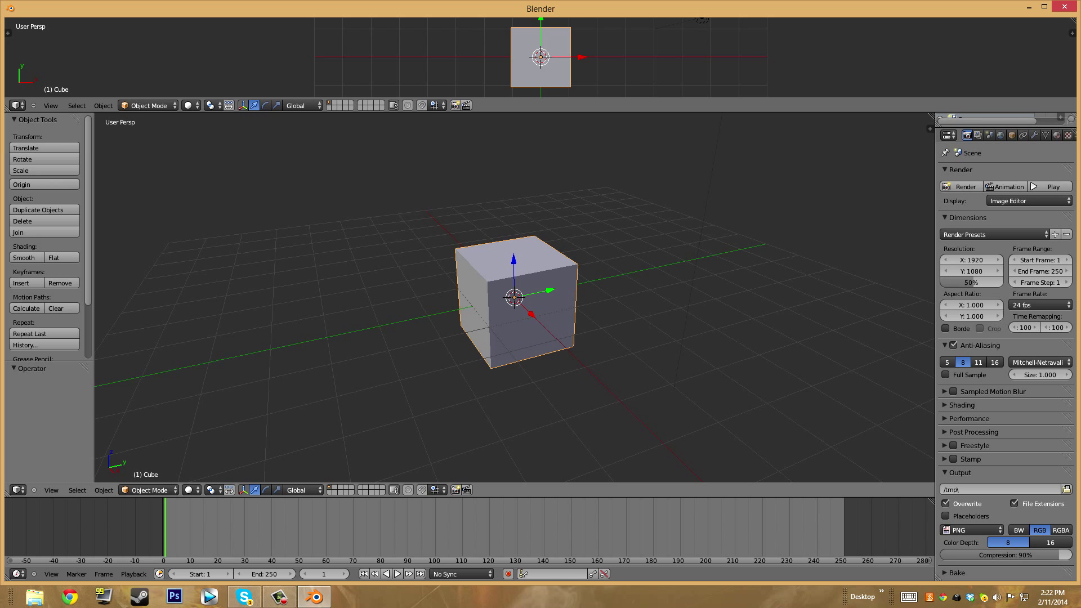
click(18, 490)
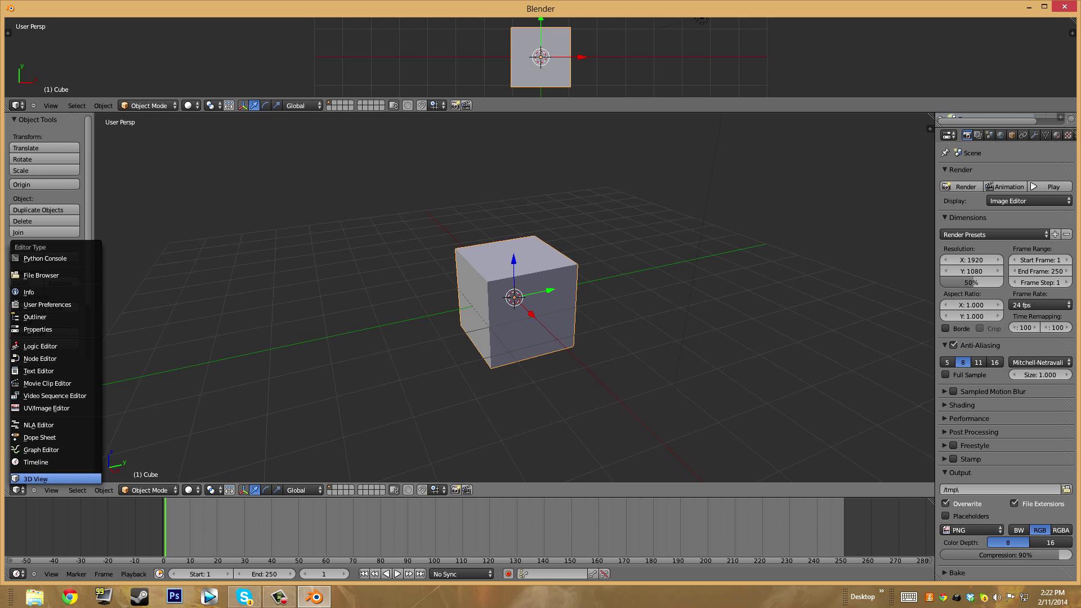
click(34, 291)
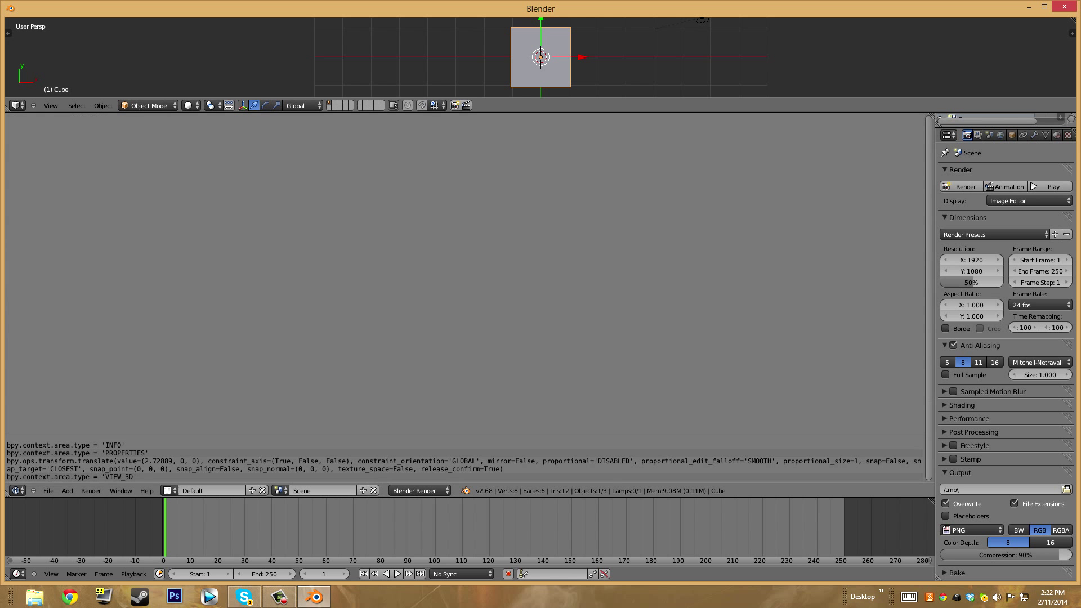
click(18, 105)
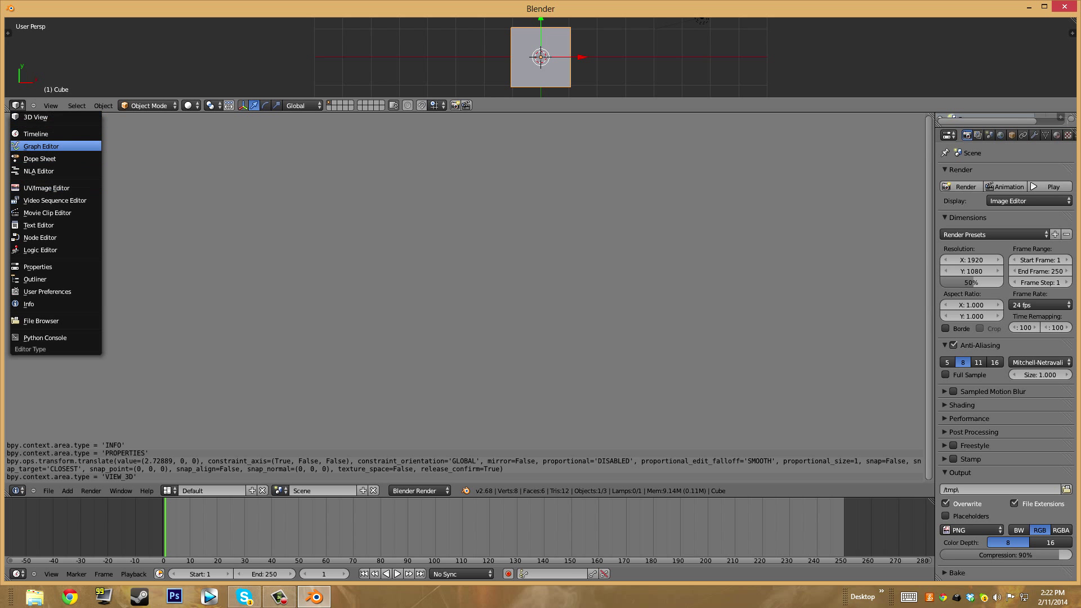
click(29, 304)
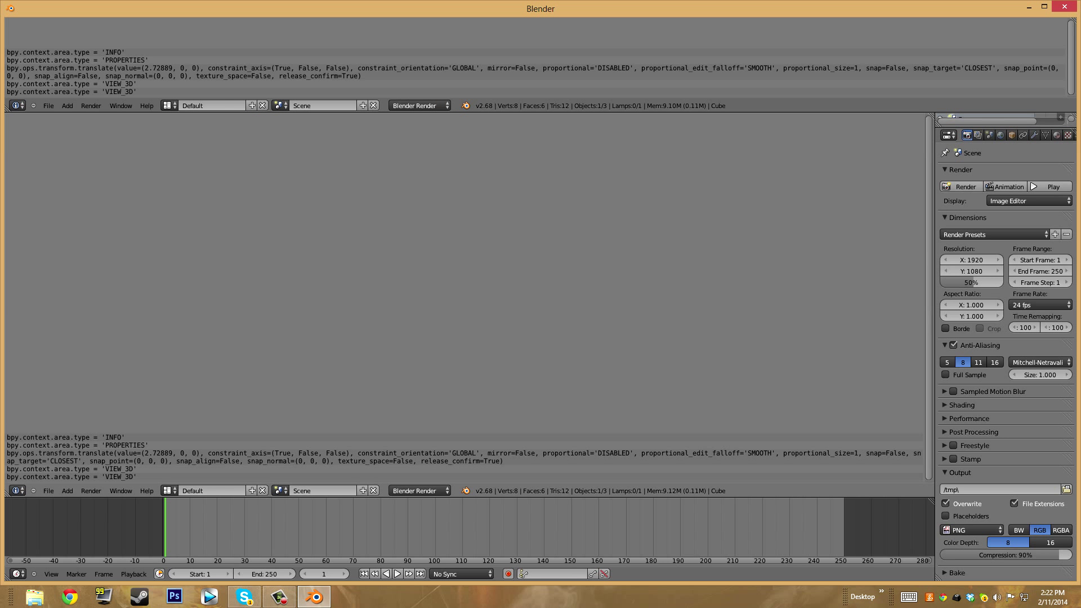
click(18, 574)
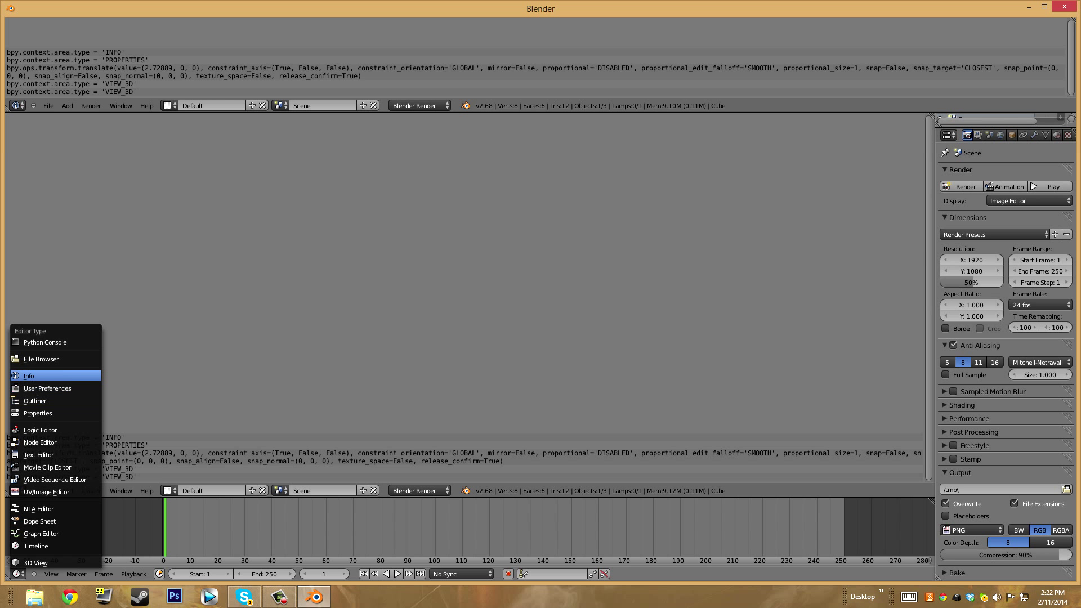
click(34, 375)
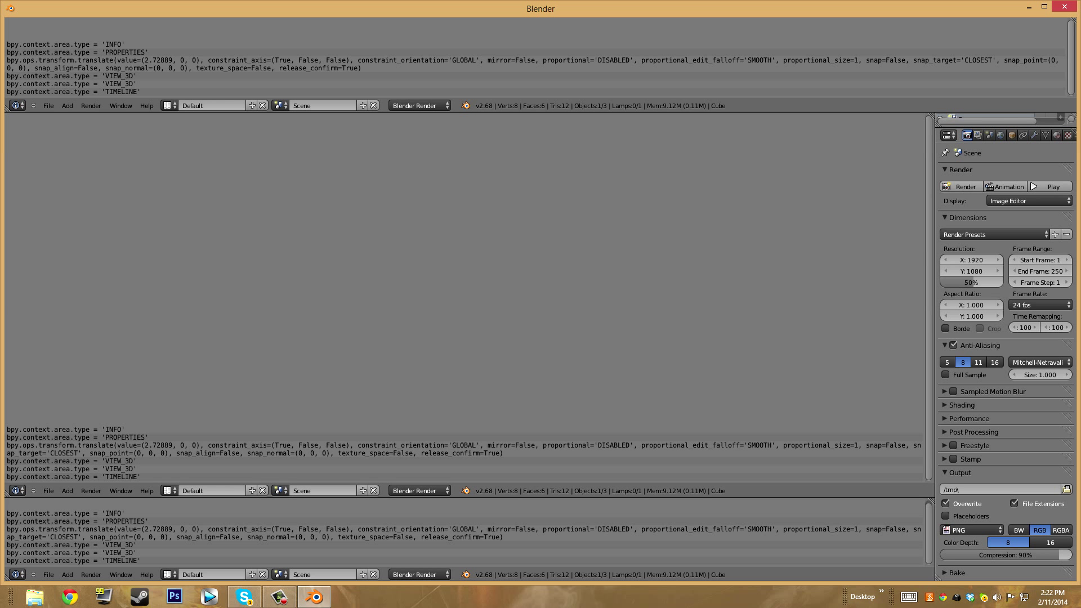
Step: Shrink the uppermost Info area to its header strip, and change the Outliner and Properties areas to the Info editor
drag(879, 112, 879, 32)
click(949, 41)
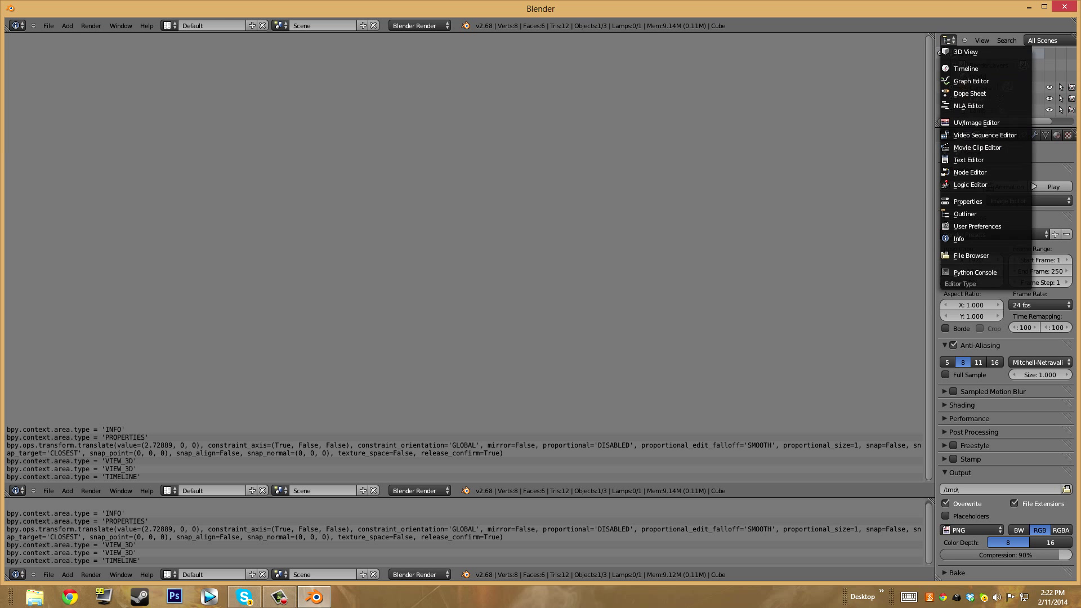
click(959, 238)
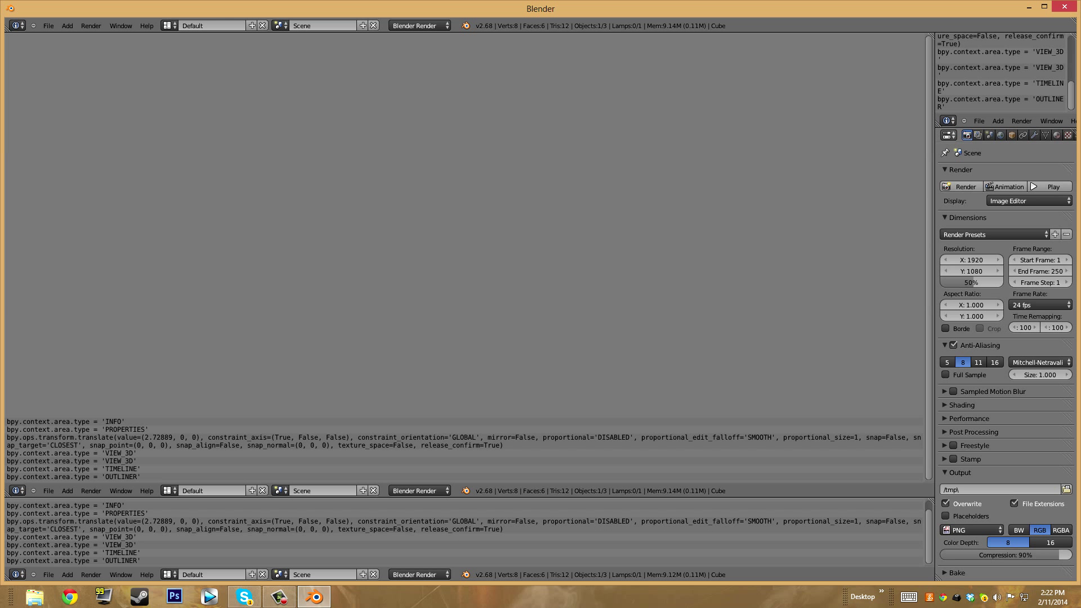
click(949, 135)
click(969, 334)
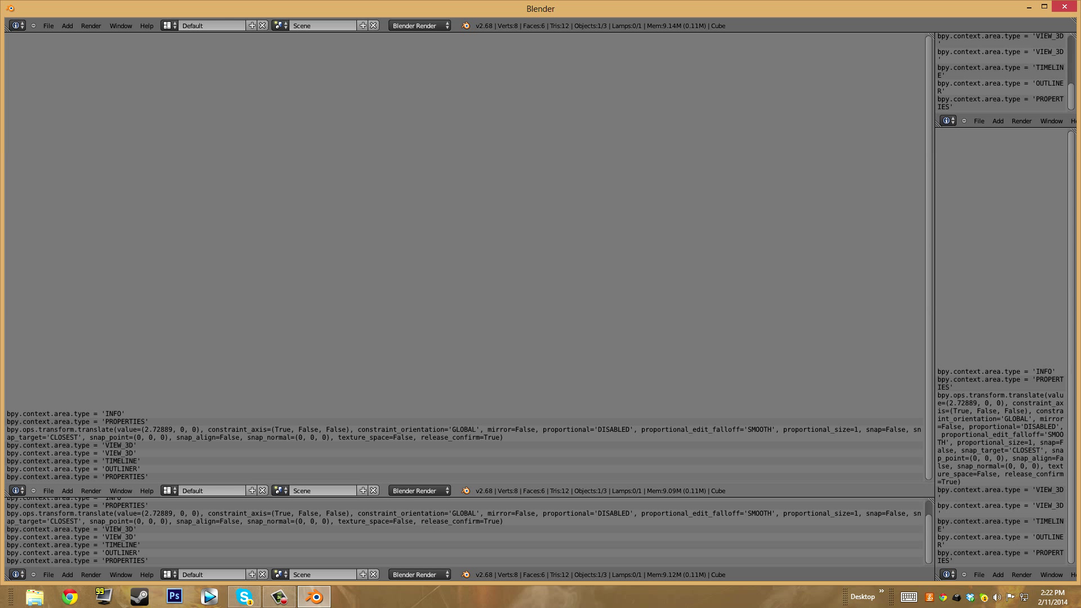
Step: Shift the border between the two large Info areas and return it, then set them to 3D View and Timeline
drag(675, 497, 676, 186)
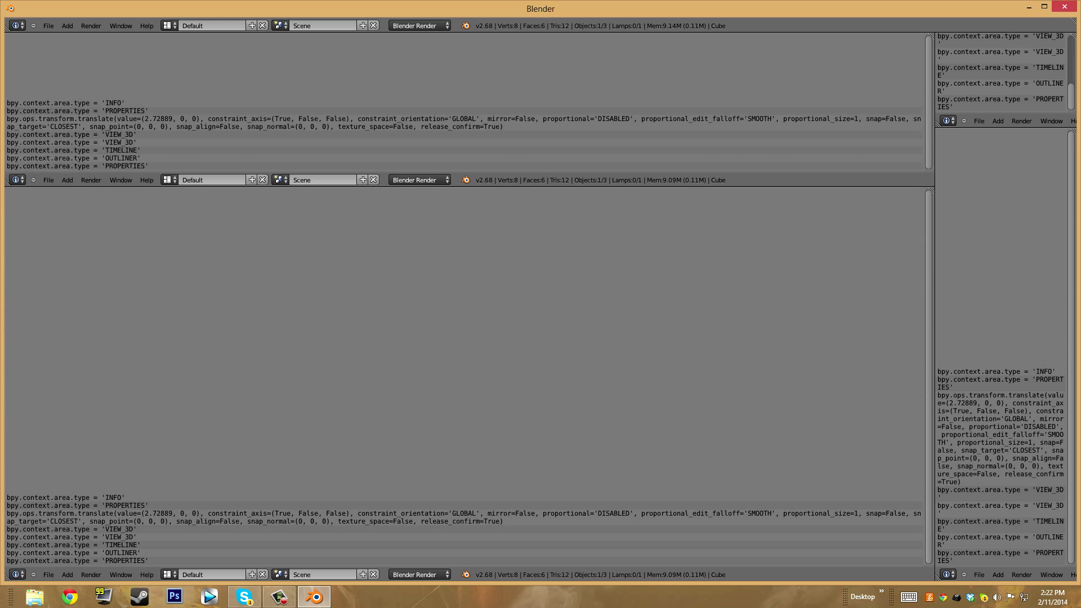
drag(506, 186, 507, 497)
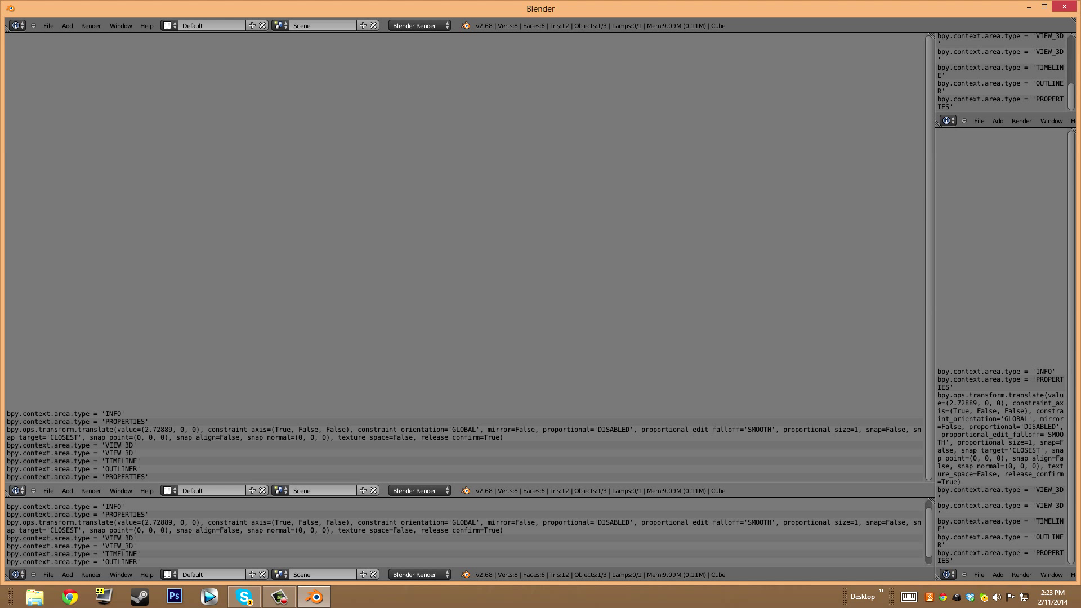
click(17, 490)
click(34, 479)
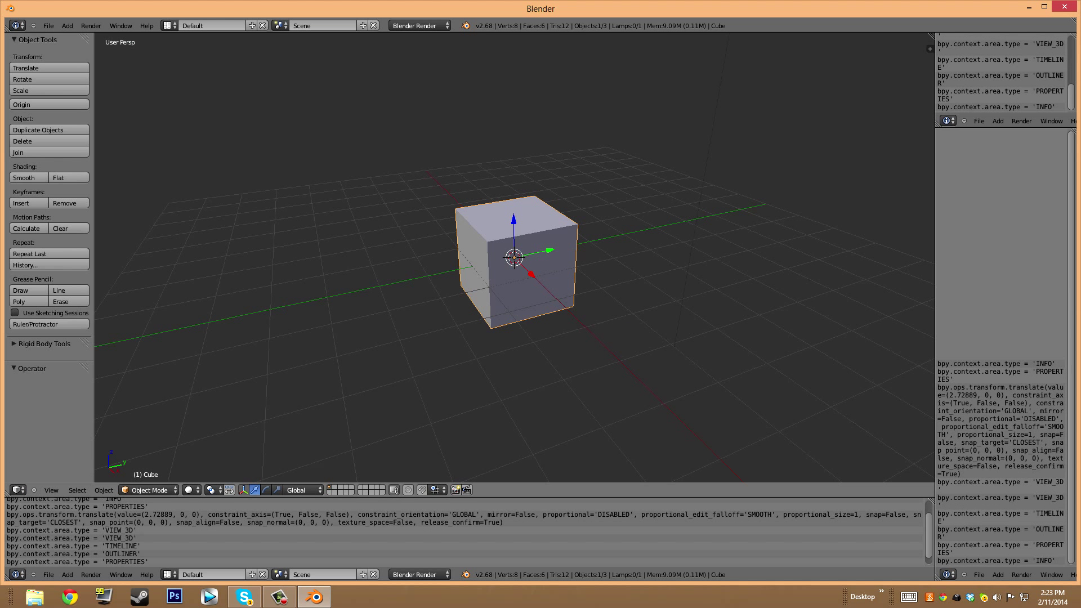
click(17, 575)
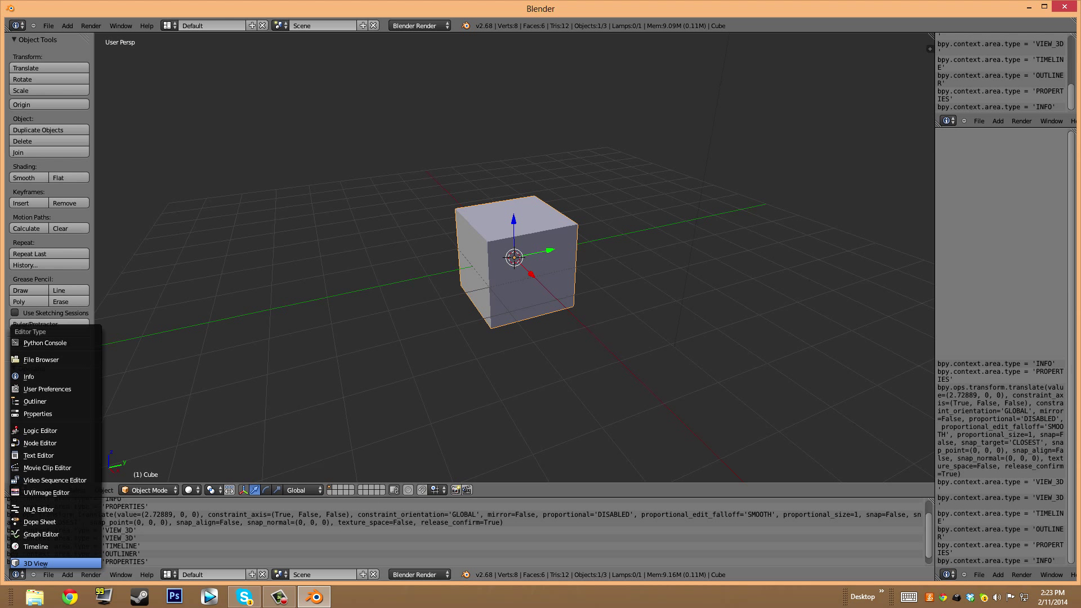
click(35, 547)
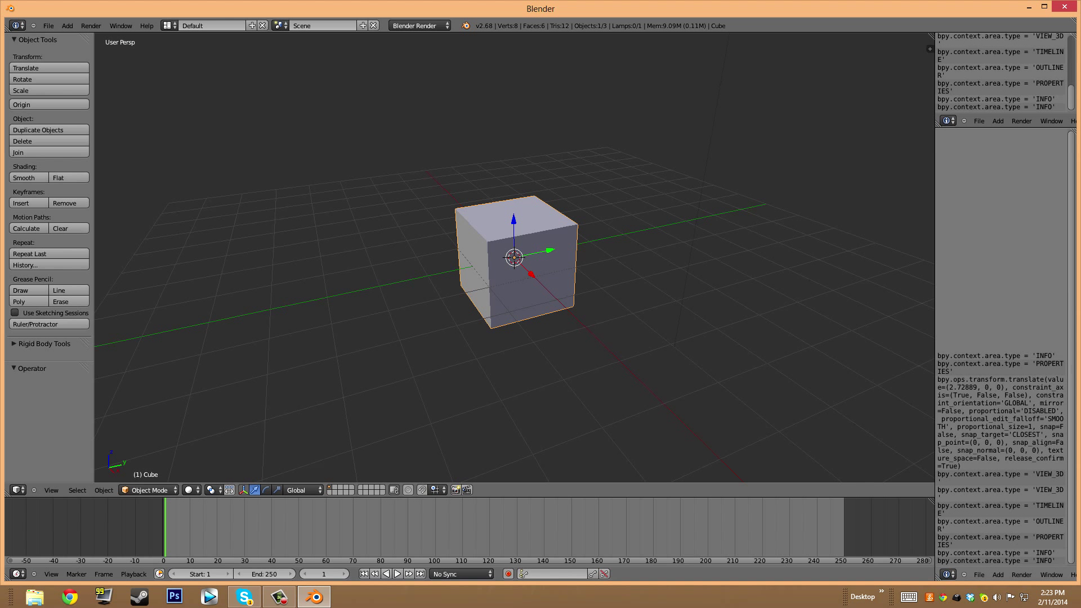
Step: Switch the tall side Info area to User Preferences and then Properties, and set the small Info area above it to Outliner
click(948, 574)
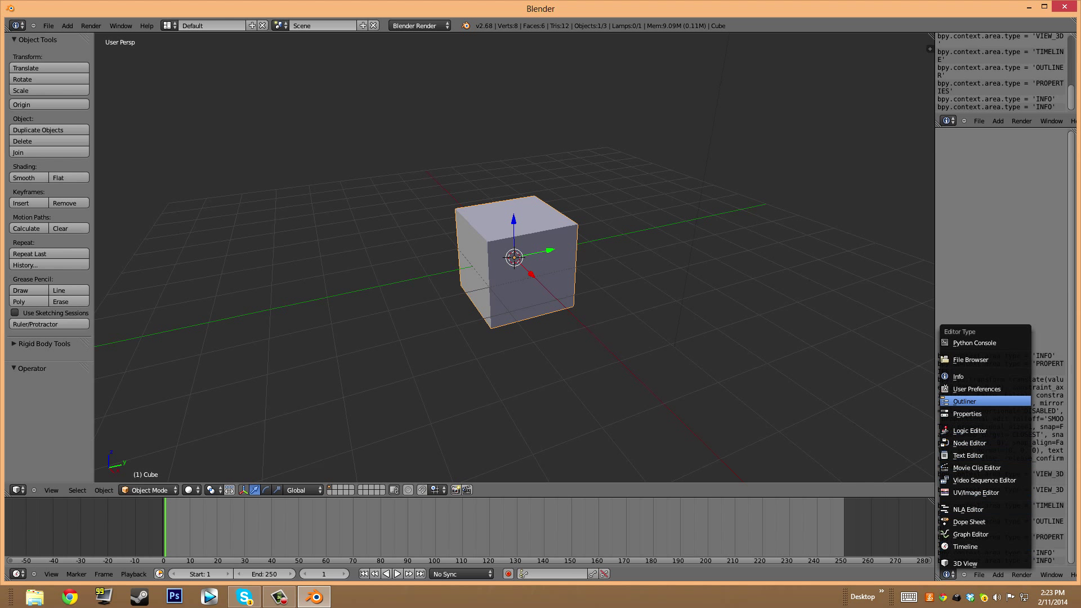
click(977, 389)
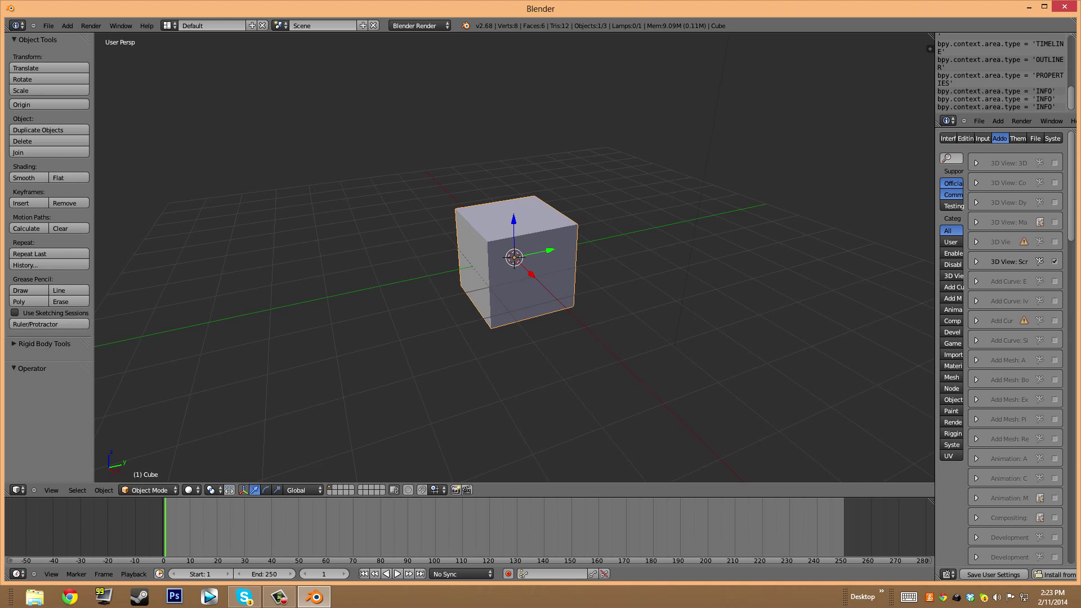
click(947, 574)
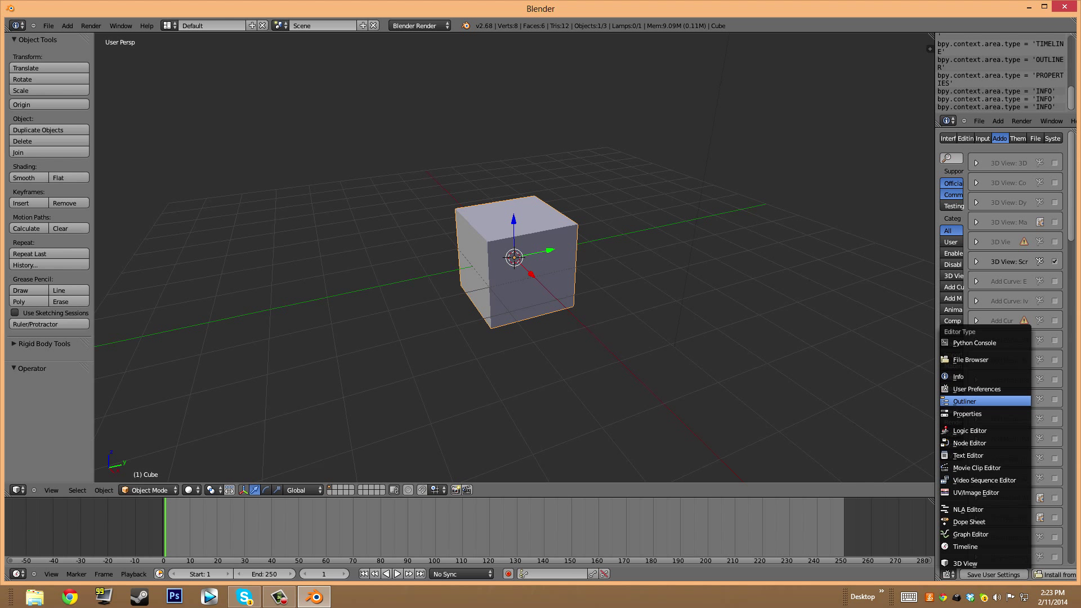
click(968, 414)
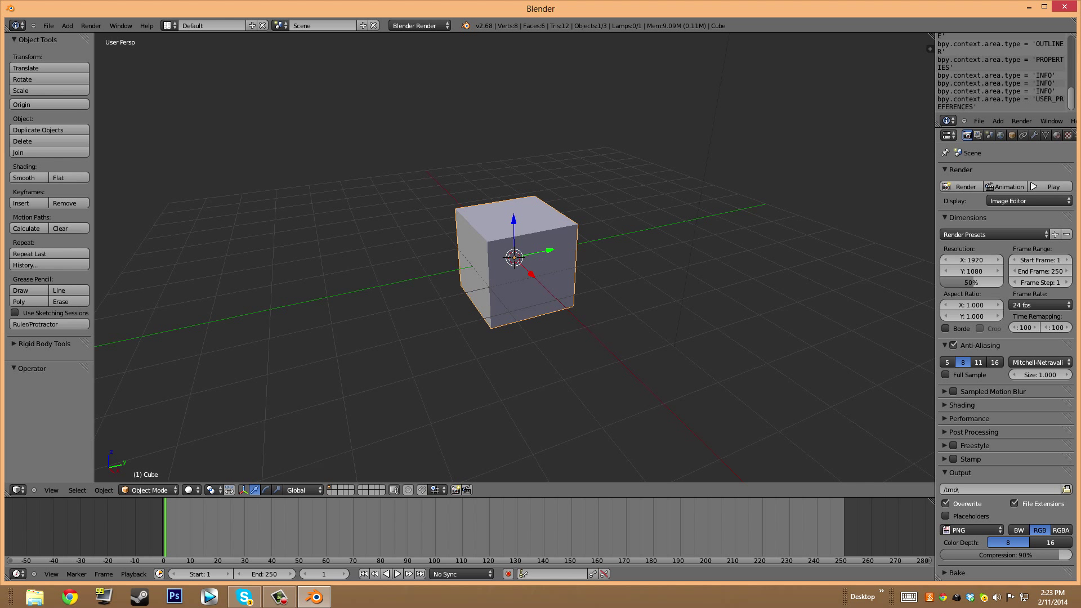
click(947, 120)
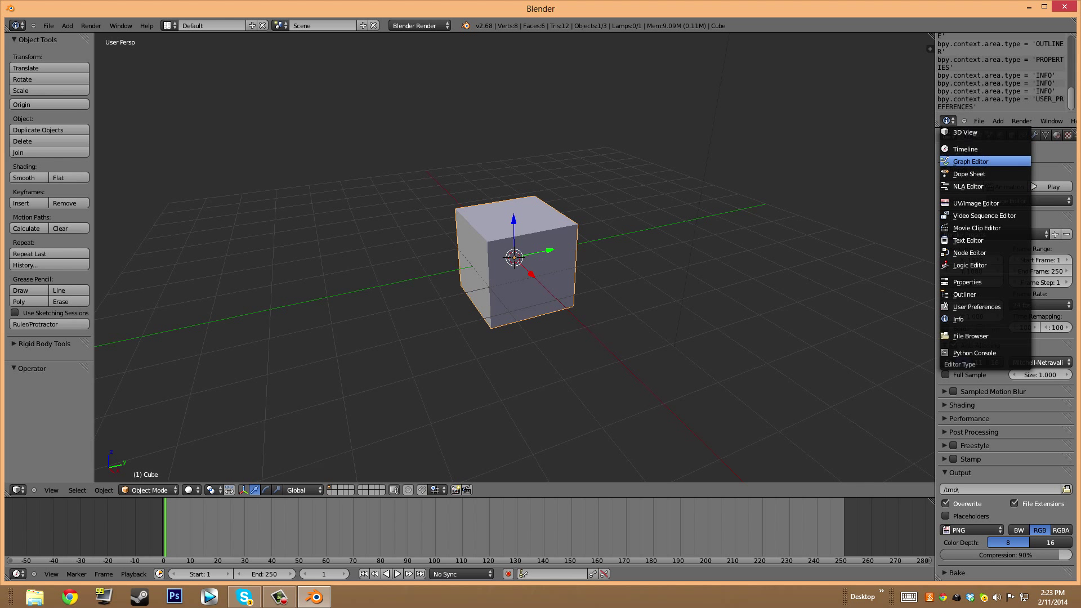
click(965, 294)
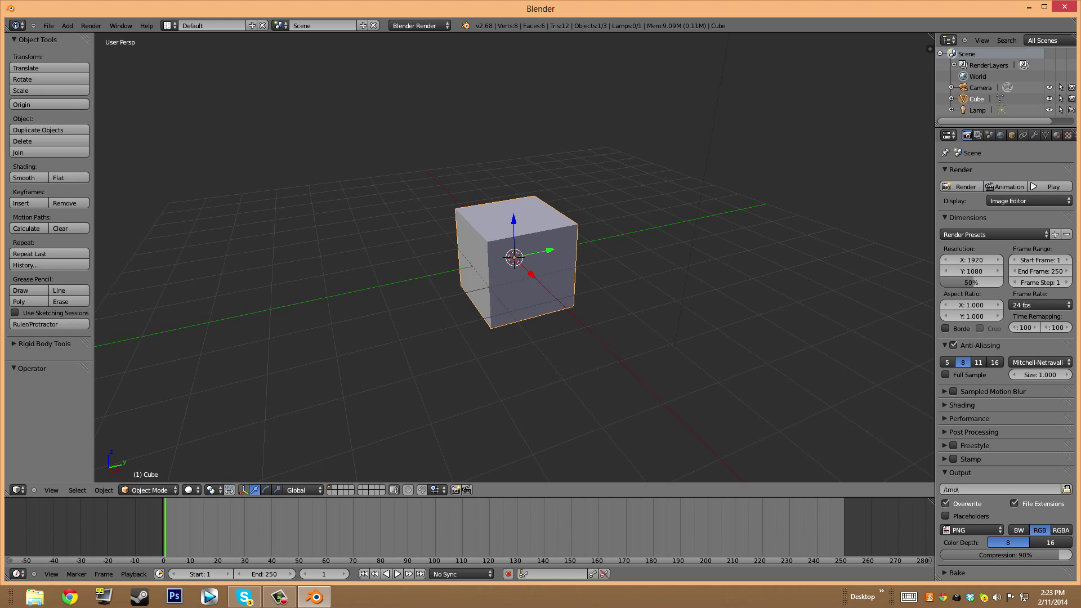
Step: Toggle the program window to fullscreen, return it to windowed mode, and switch it to fullscreen again
click(121, 26)
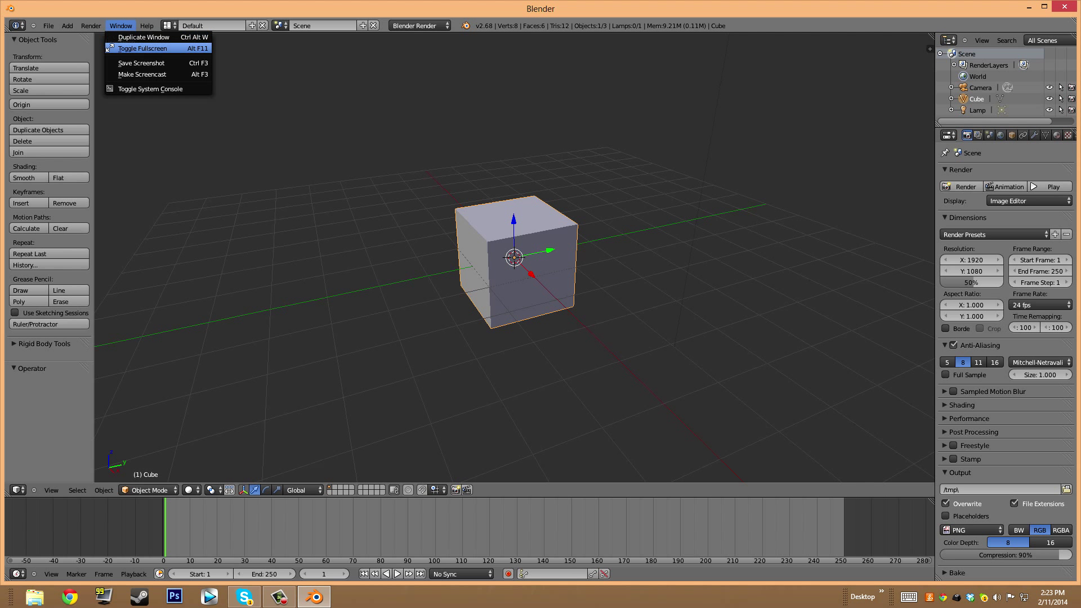
click(147, 45)
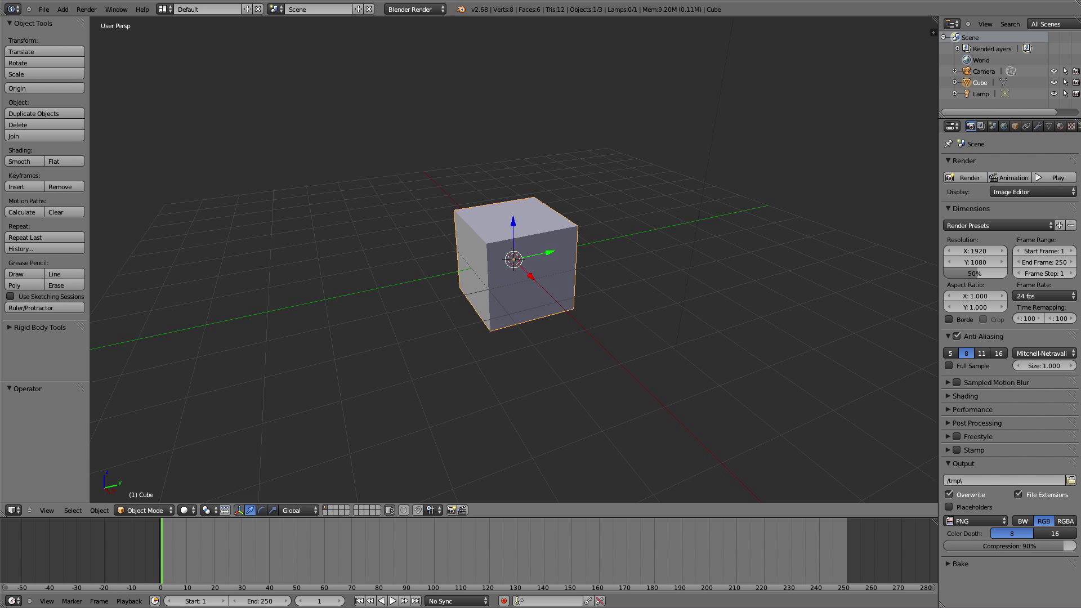
click(117, 9)
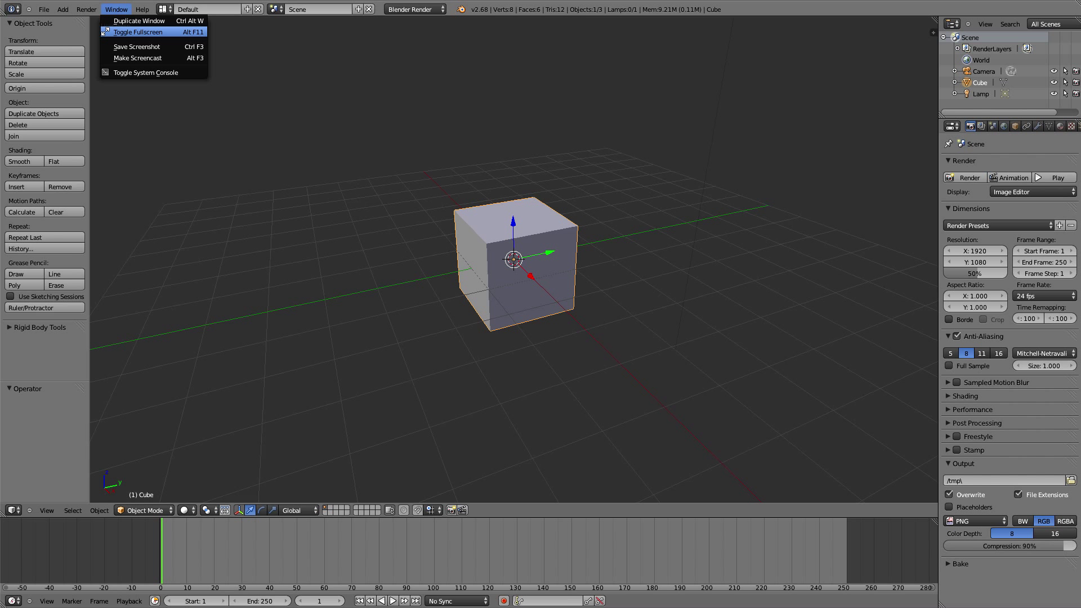
click(354, 159)
key(alt+F11)
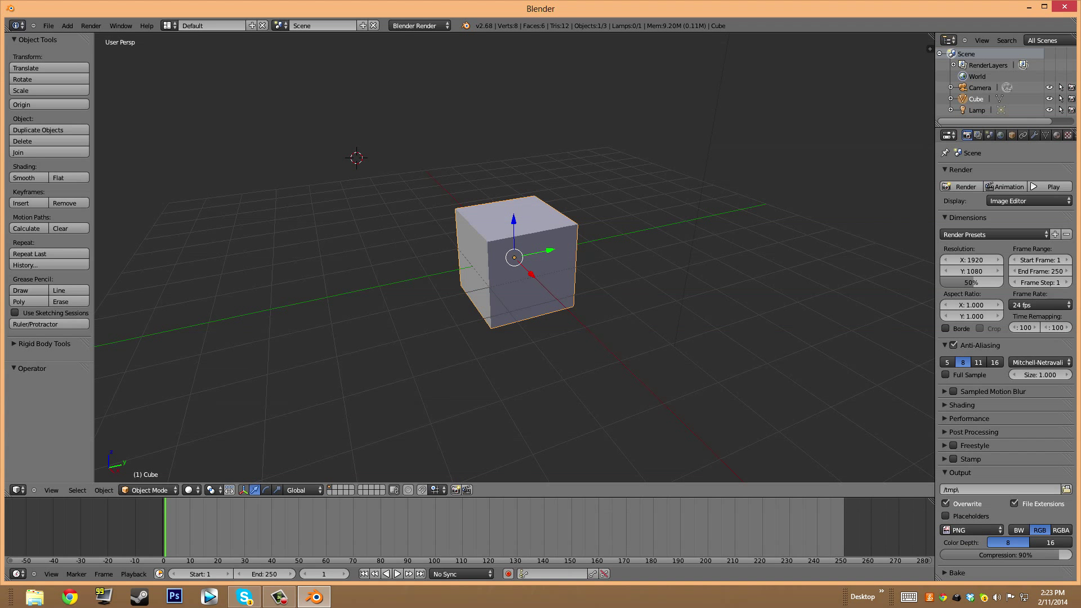
key(alt+F11)
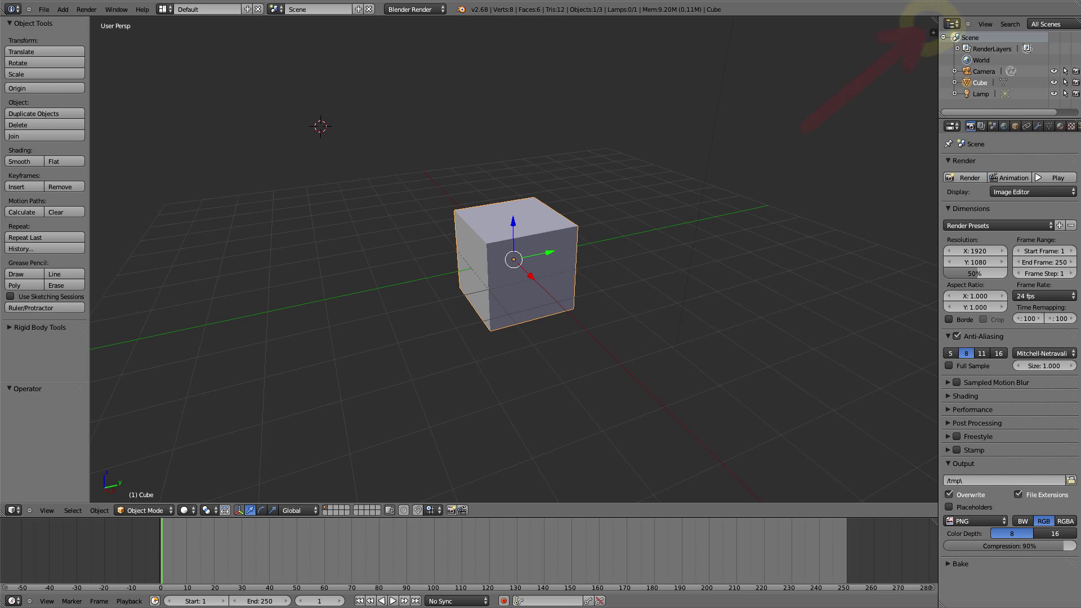
Step: Split the 3D View into two side-by-side areas, hide the tool shelf in the new one and shift their shared border slightly
drag(933, 32, 514, 32)
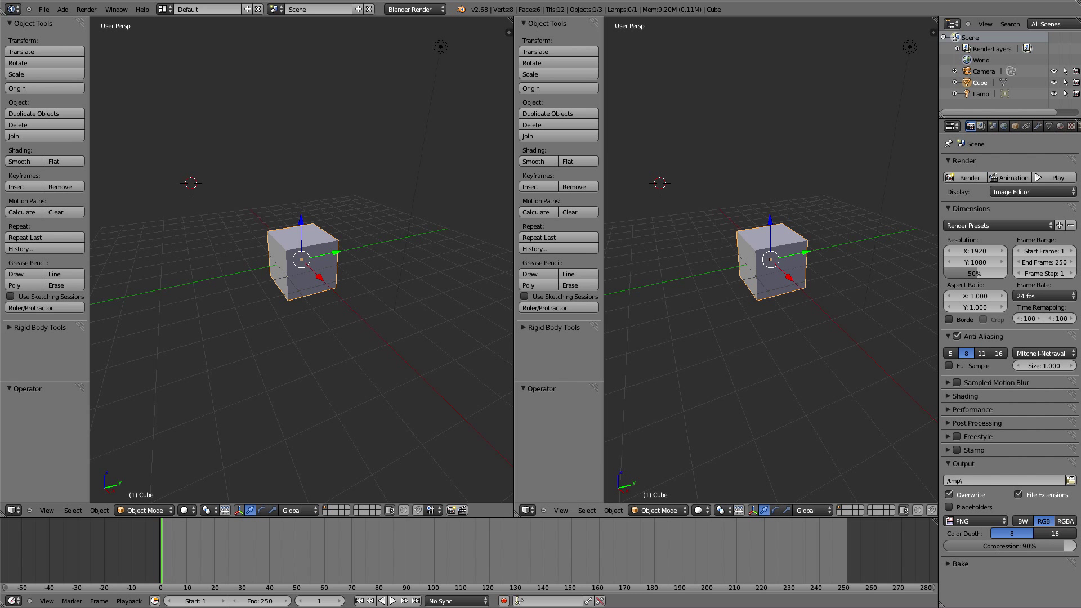
drag(604, 169, 517, 169)
mouse_move(514, 225)
mouse_down()
mouse_move(489, 225)
mouse_move(527, 225)
mouse_up()
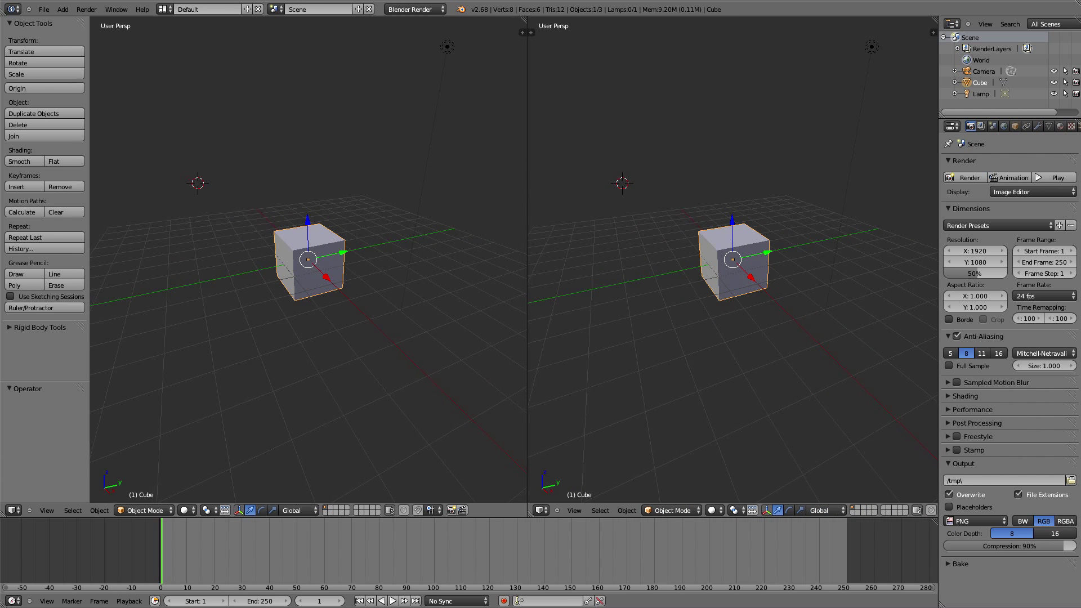
Step: Split the 3D View that has the tool shelf horizontally into two stacked areas of roughly equal height
right_click(527, 172)
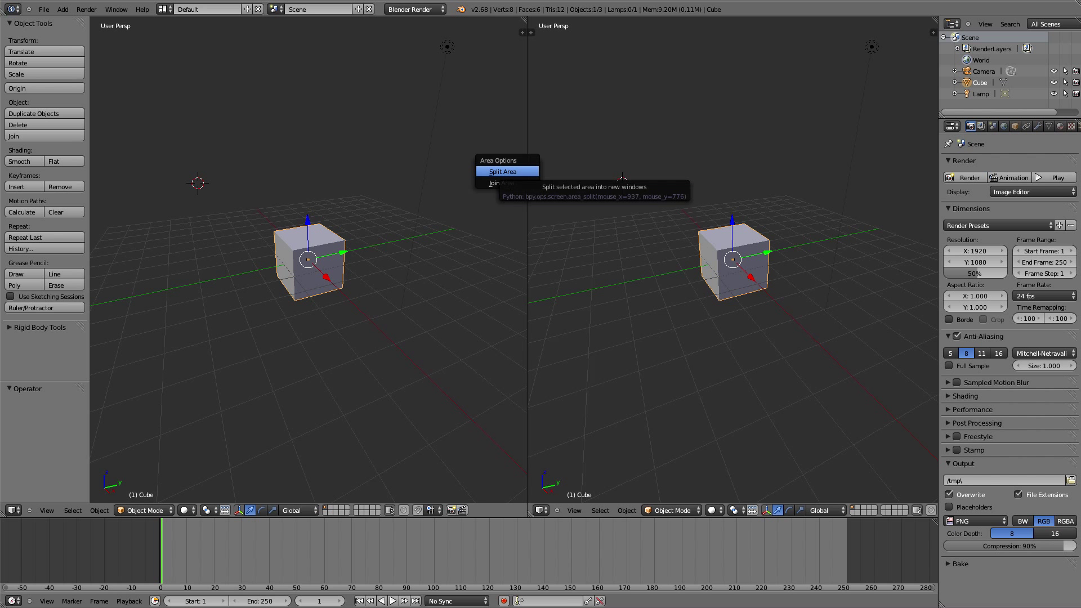
click(502, 172)
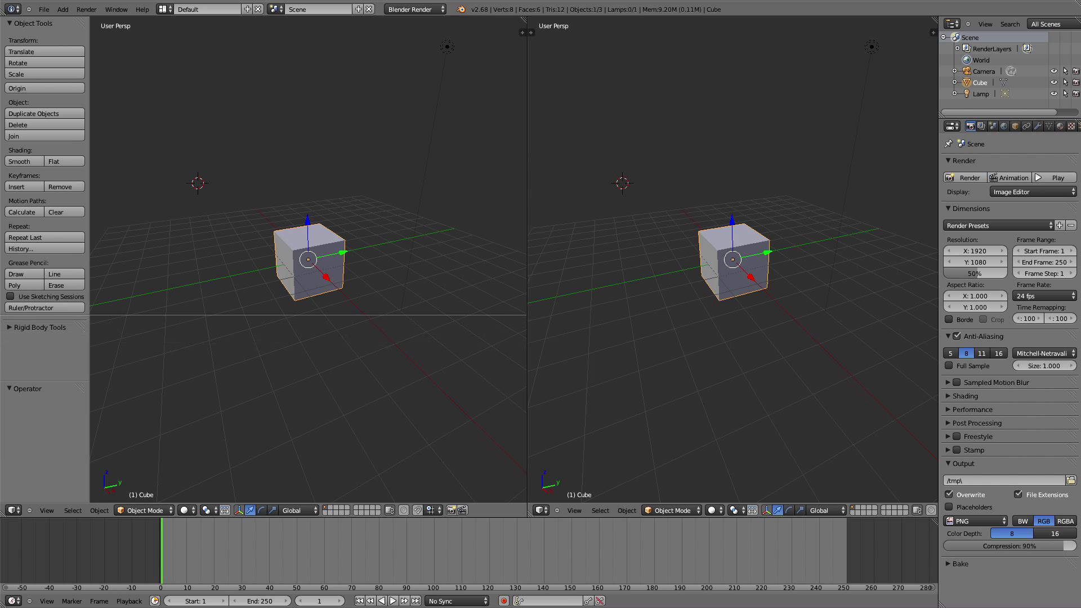
click(281, 297)
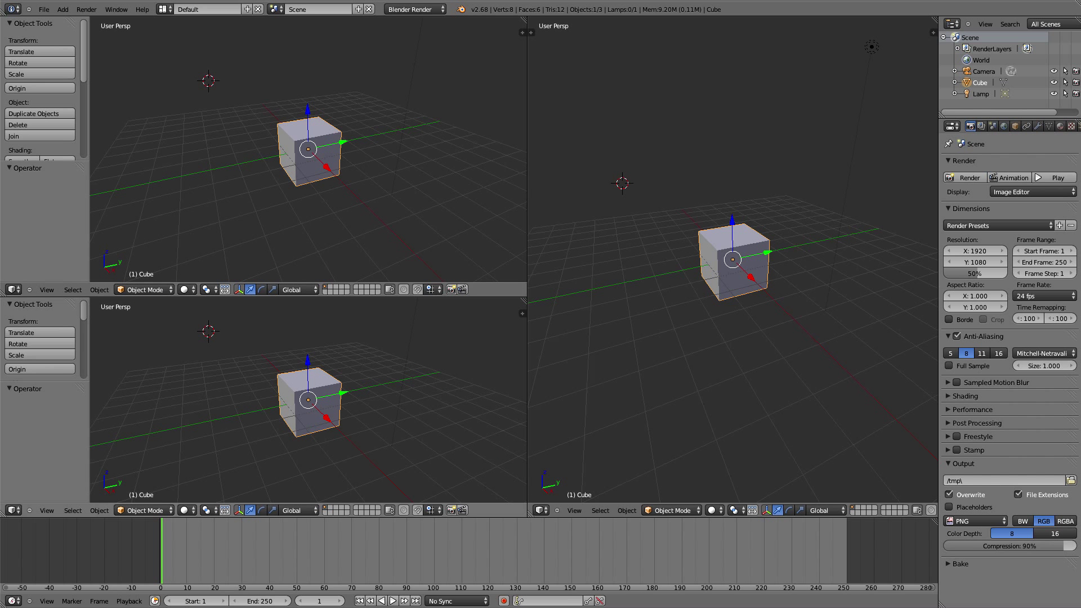
Step: Try to move the cube freely, with the lower stacked and the large 3D View orbited to different angles
key(g)
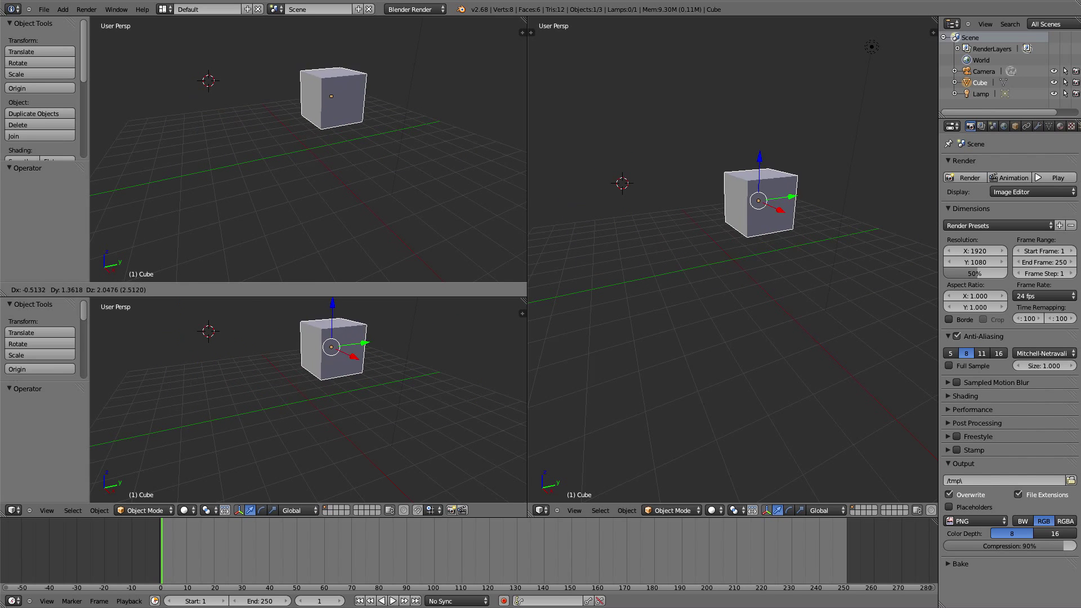
key(Escape)
middle_drag(248, 405, 432, 383)
middle_drag(676, 270, 575, 358)
key(g)
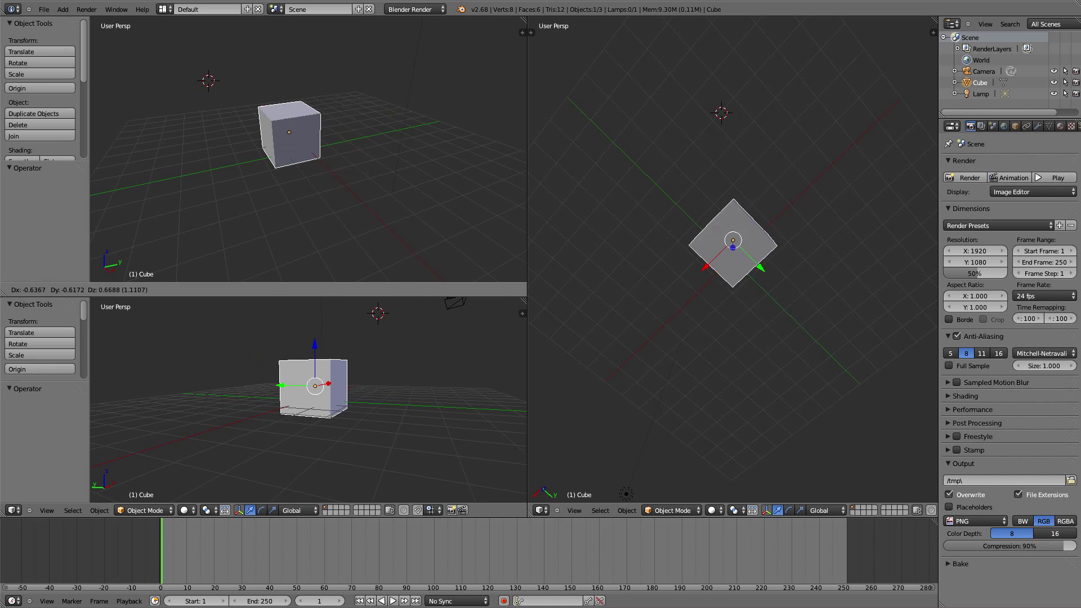
key(Return)
Step: Zoom the upper stacked 3D View in and out on the cube independently of the other two views
scroll(308, 149, up, 3)
scroll(308, 149, down, 2)
scroll(308, 149, up, 2)
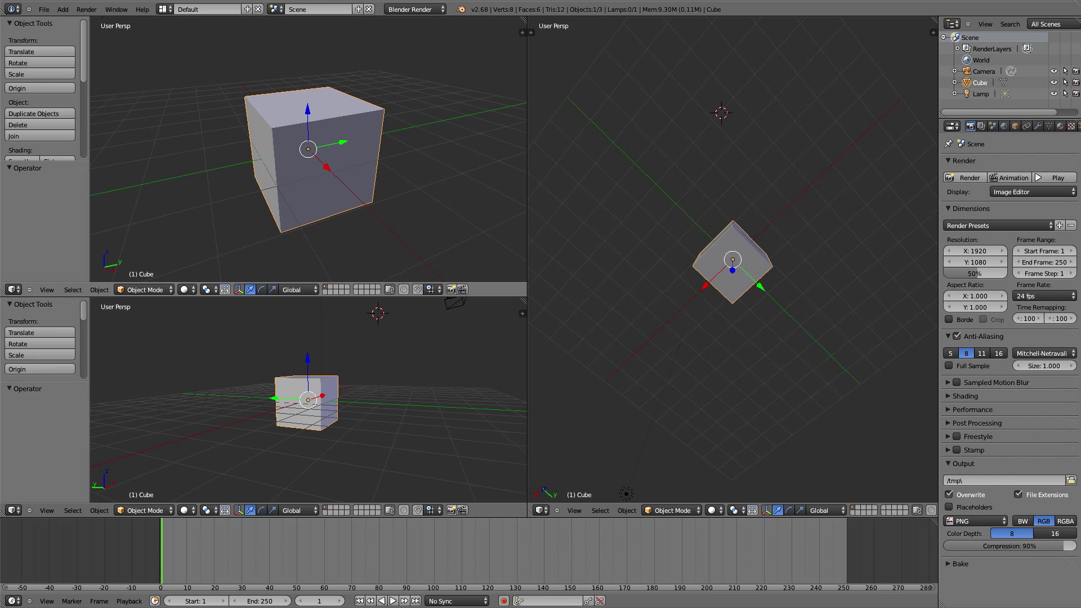
scroll(308, 149, down, 2)
scroll(308, 150, up, 1)
scroll(308, 149, down, 1)
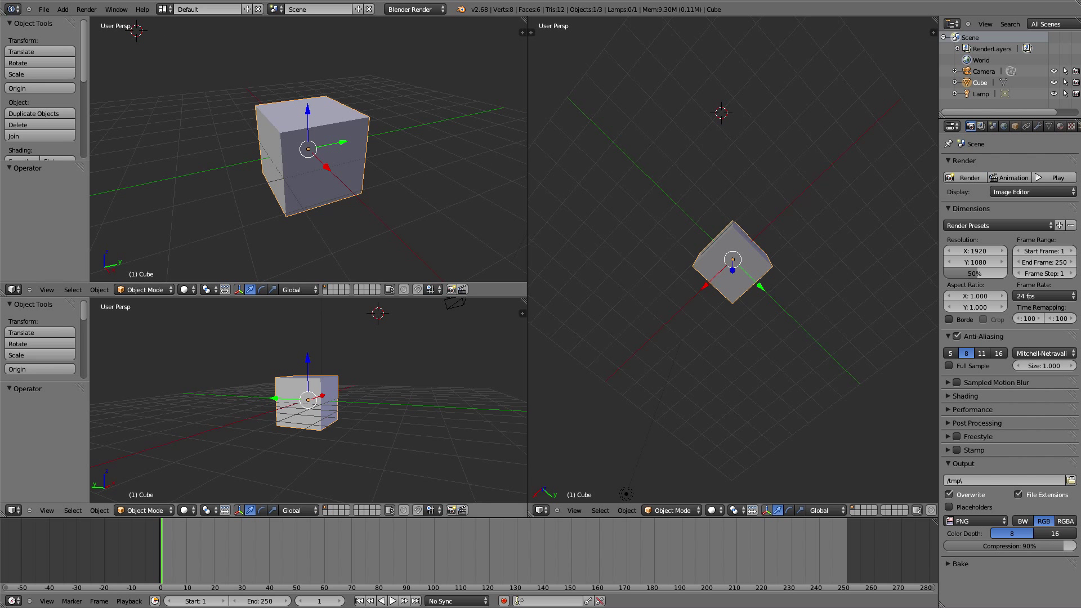
Step: Join the two stacked 3D Views, keeping the lower one, and join the result over the neighbouring 3D View
right_click(421, 297)
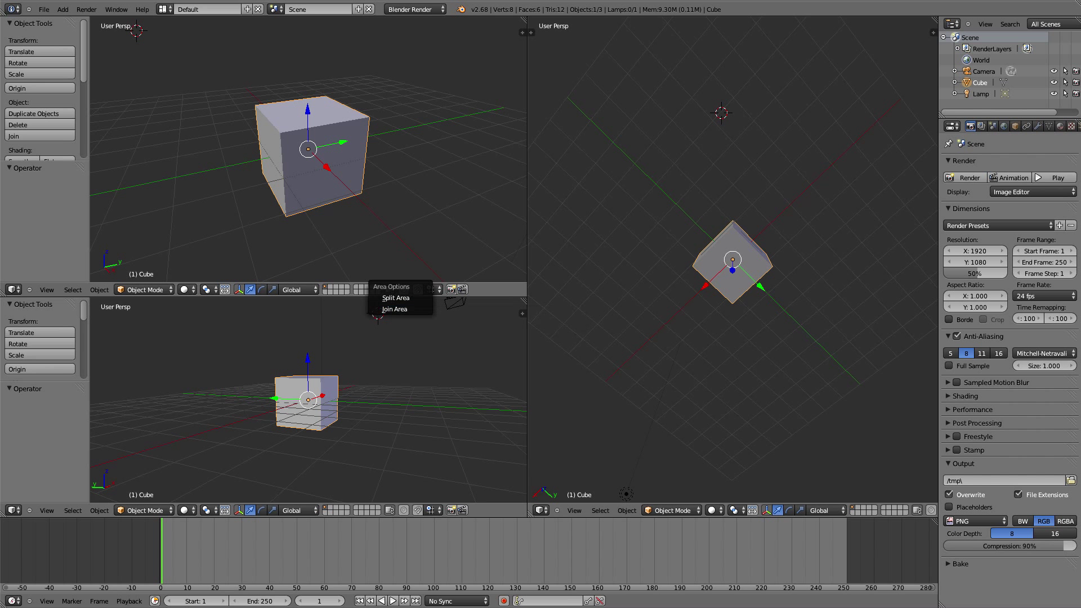
click(391, 310)
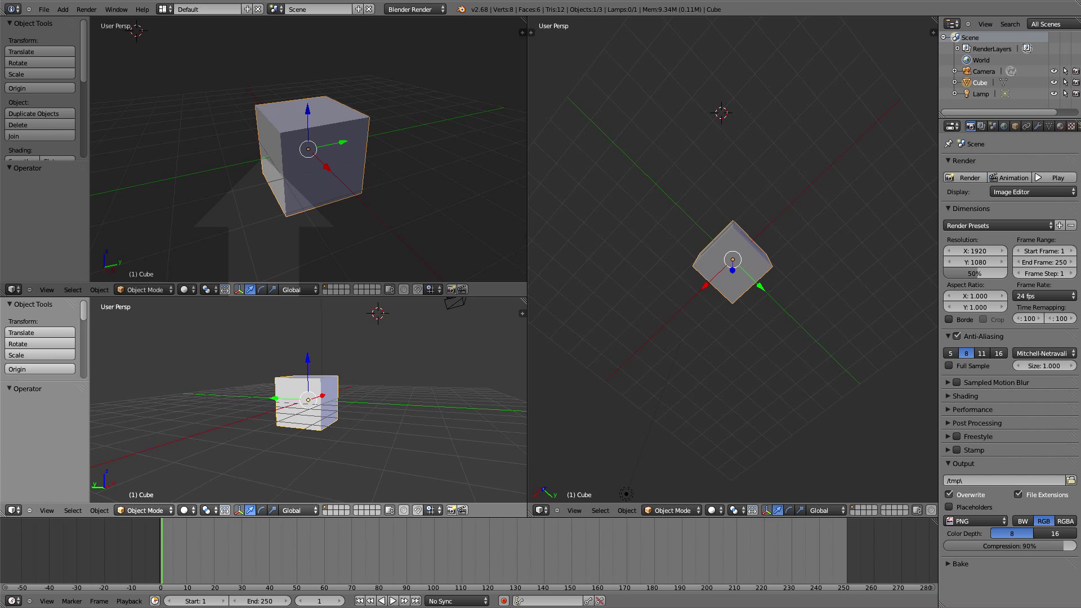
drag(264, 237, 264, 230)
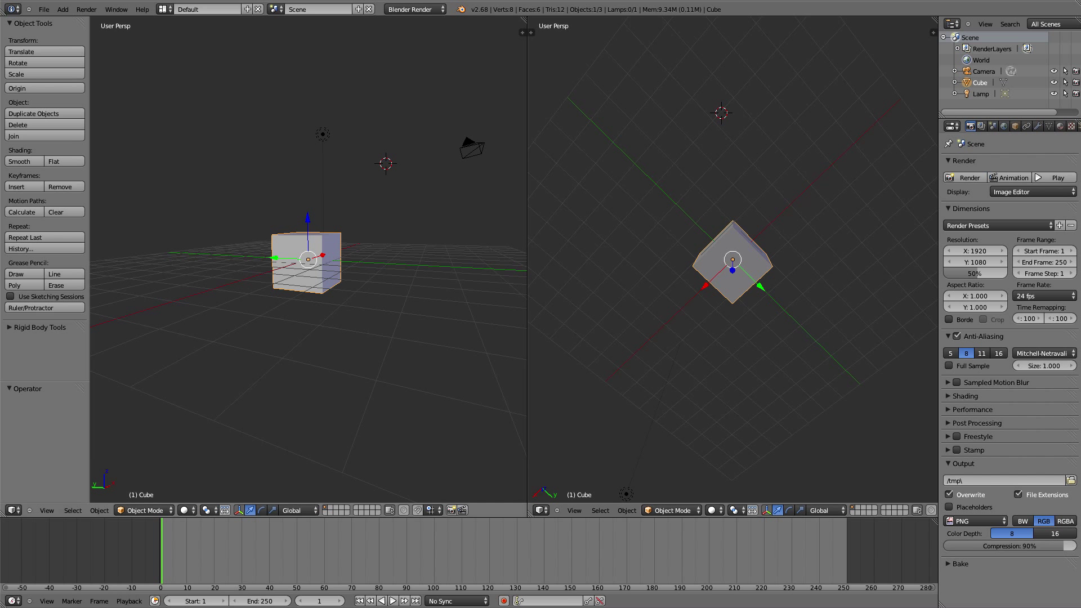
right_click(527, 268)
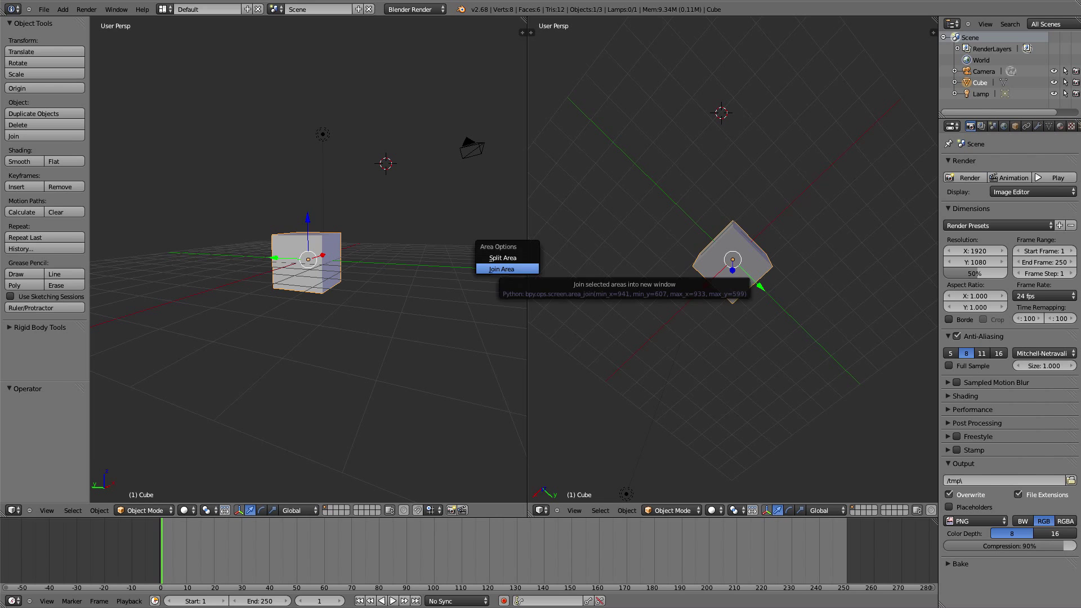
click(507, 268)
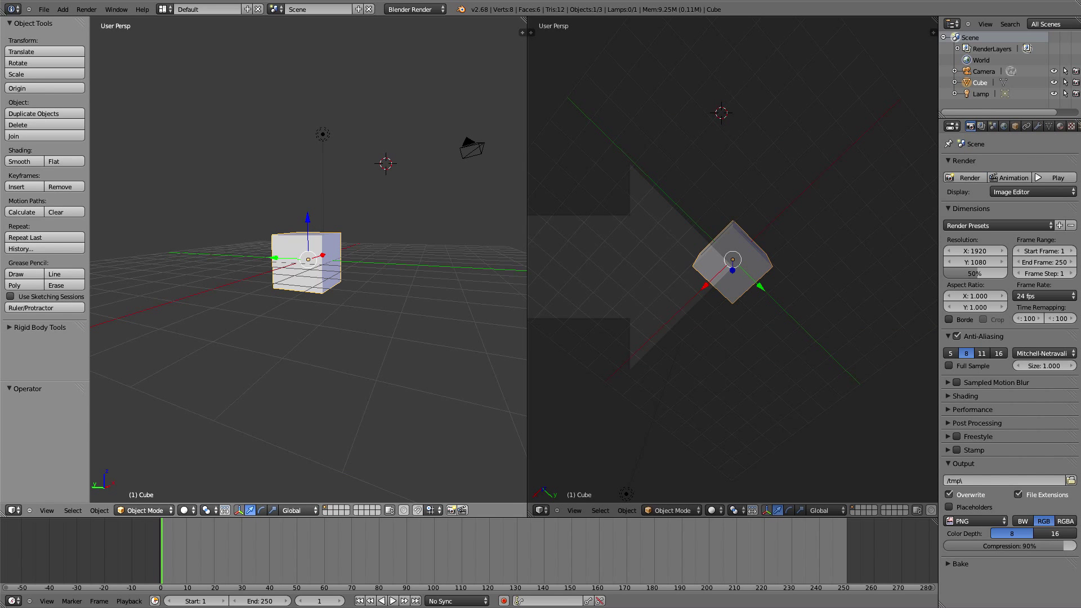
click(608, 267)
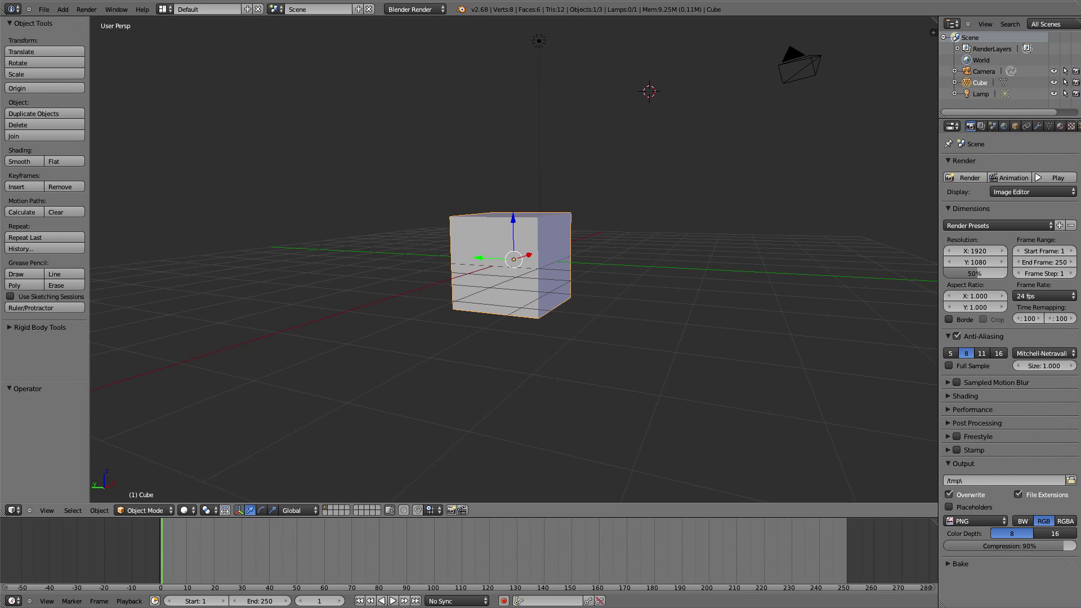
Step: Zoom in and out on the cube and orbit the 3D View to see it nearly face-on from slightly above
scroll(514, 259, up, 5)
scroll(514, 260, down, 6)
scroll(514, 259, up, 2)
middle_drag(514, 260, 588, 304)
scroll(514, 260, up, 4)
middle_drag(514, 259, 554, 305)
scroll(514, 260, down, 4)
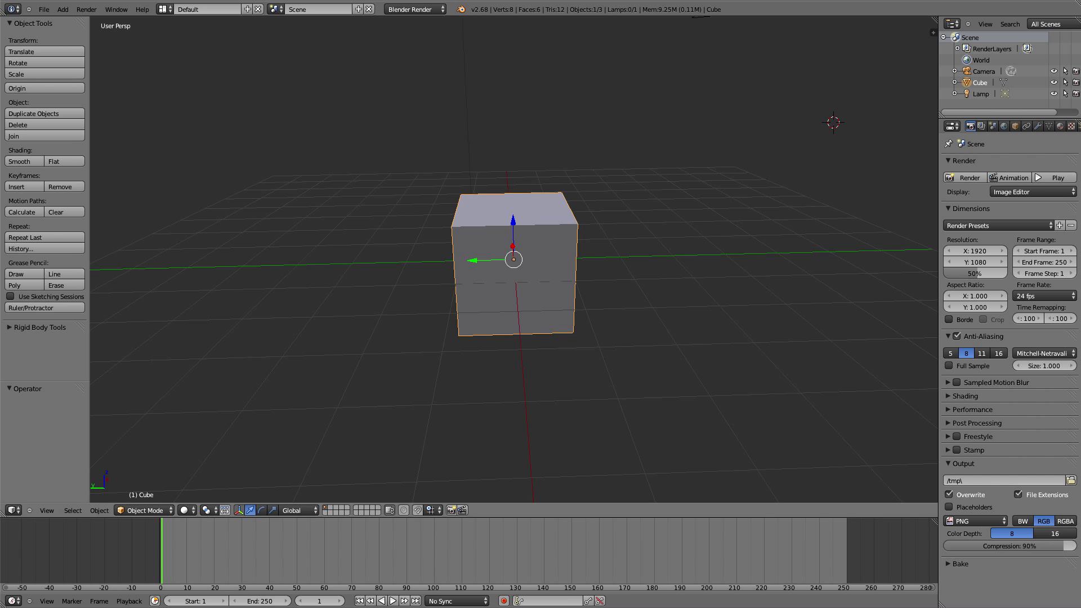
Step: Show the 3D View's properties region, start the Screencast Keys display and set its Mouse option to Text
key(n)
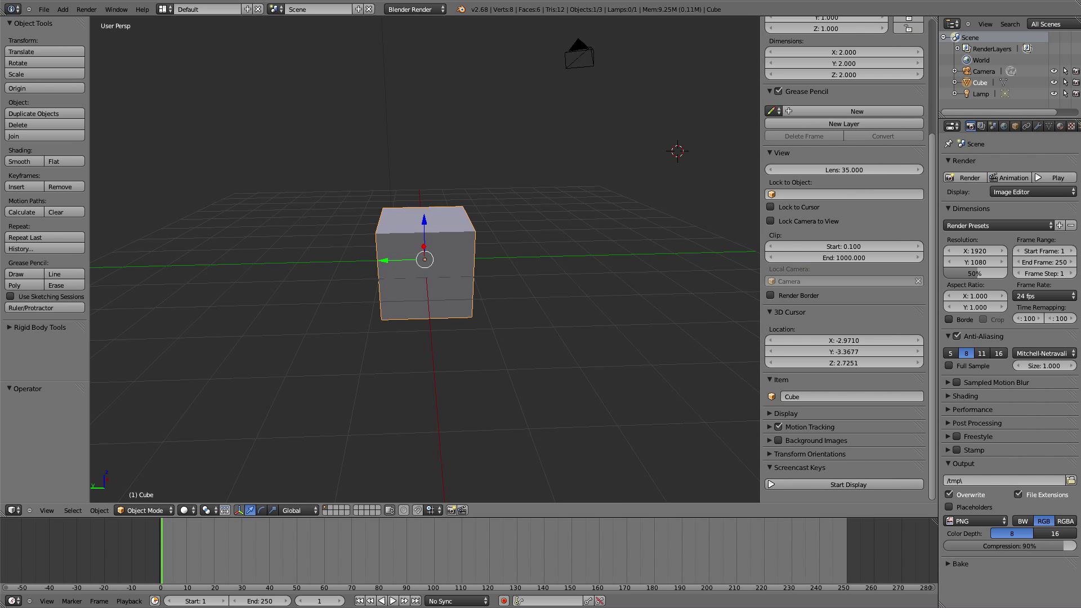
click(849, 484)
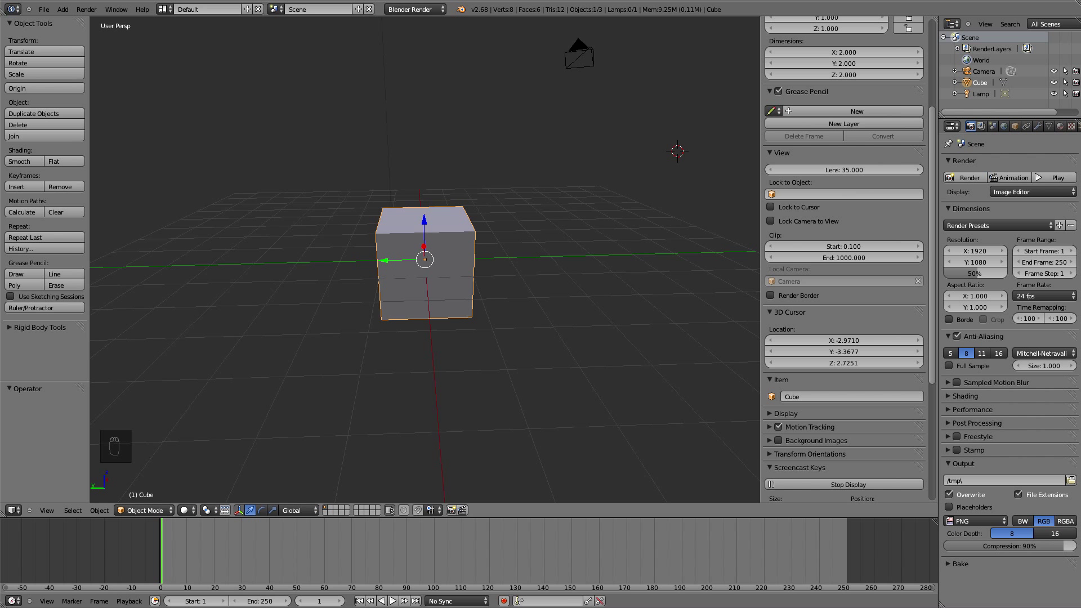
scroll(845, 259, down, 5)
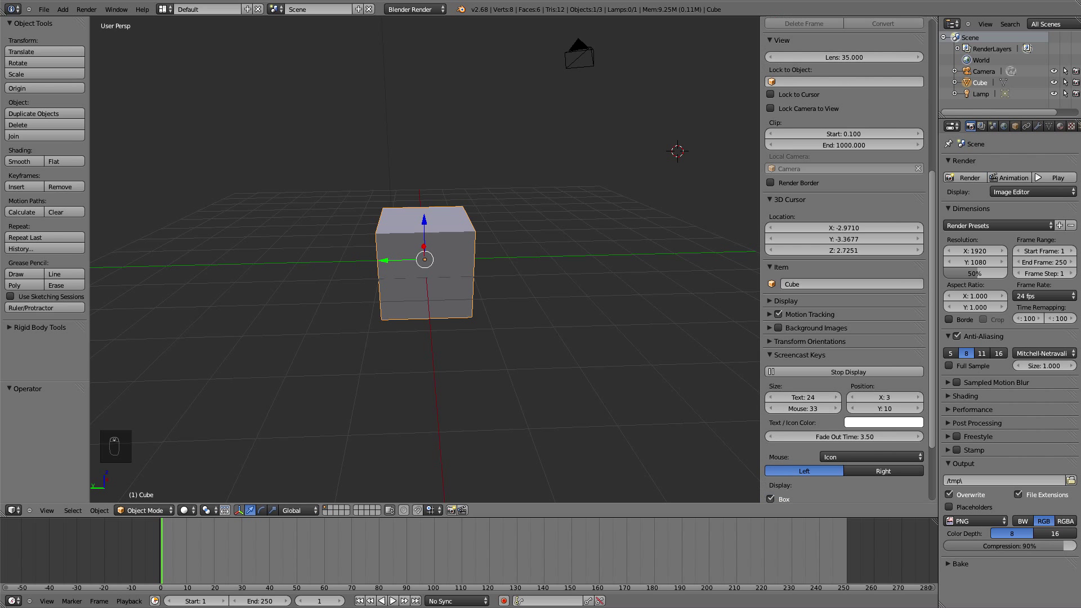
scroll(844, 259, down, 3)
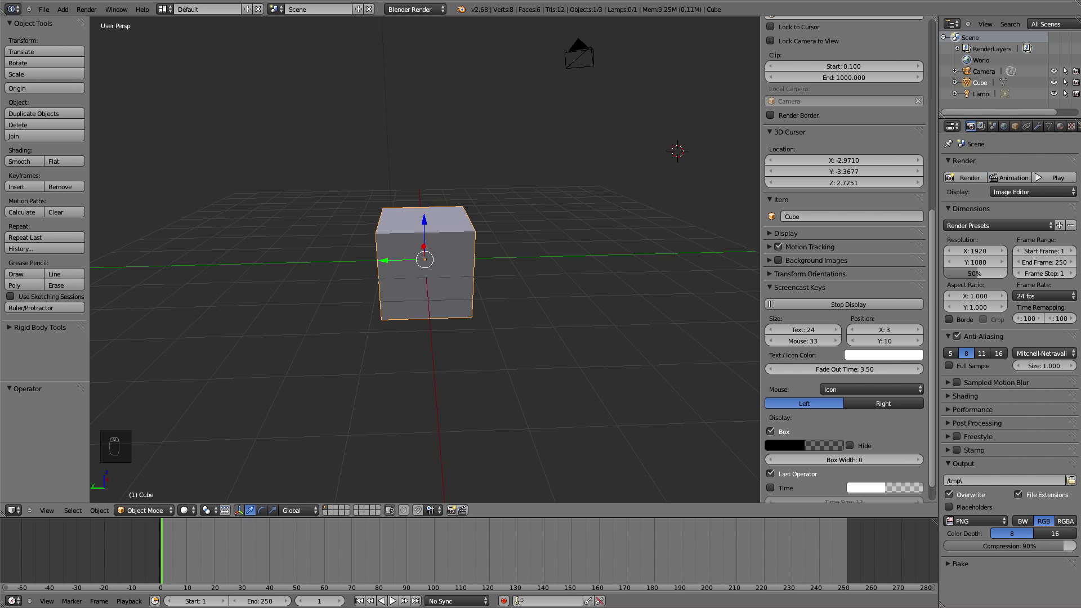
scroll(845, 259, down, 1)
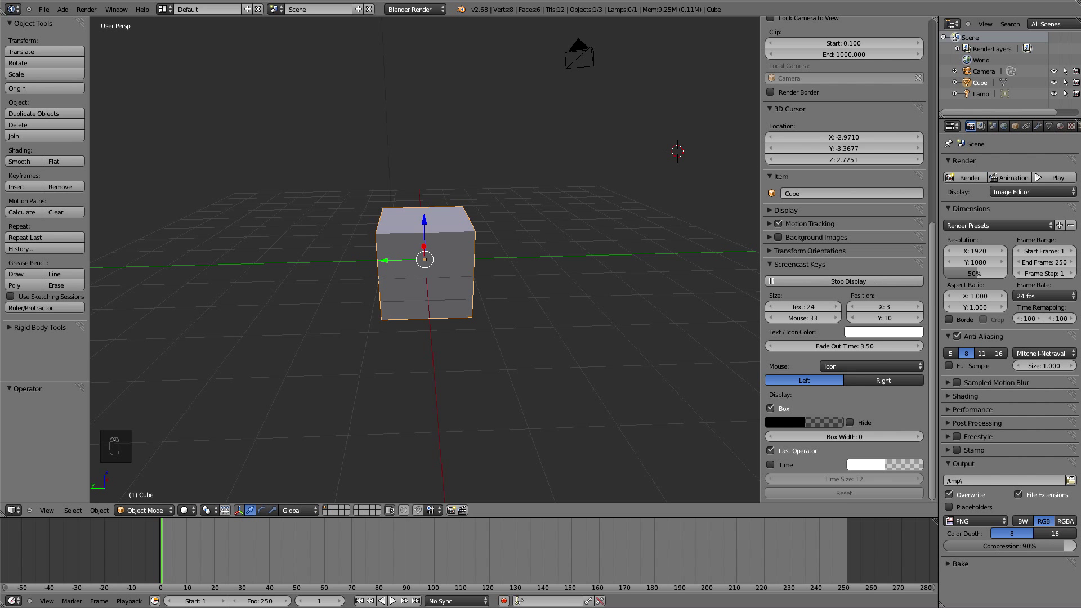
click(871, 366)
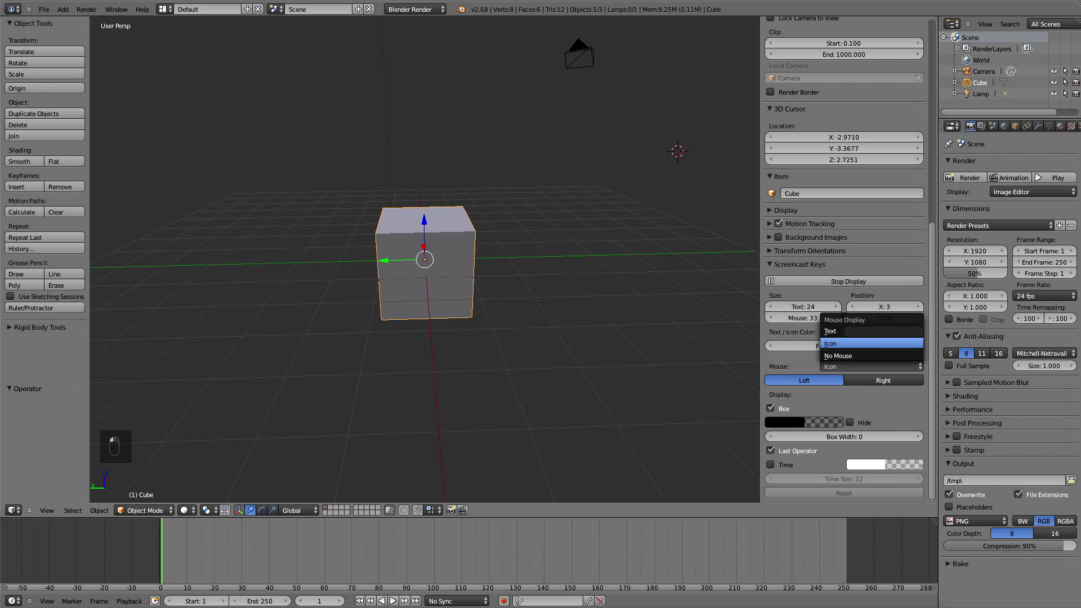
click(845, 331)
Step: Place the 3D cursor beside the cube at about X -3.78, Y 1.18, Z 0.48, and collapse the properties region
click(345, 336)
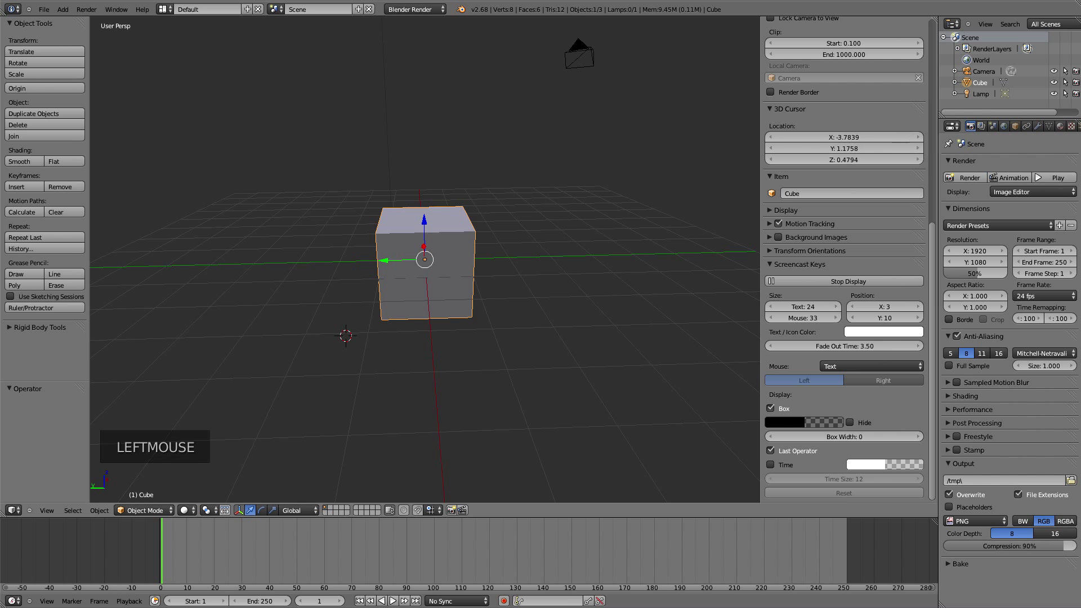
right_click(346, 336)
drag(760, 266, 924, 266)
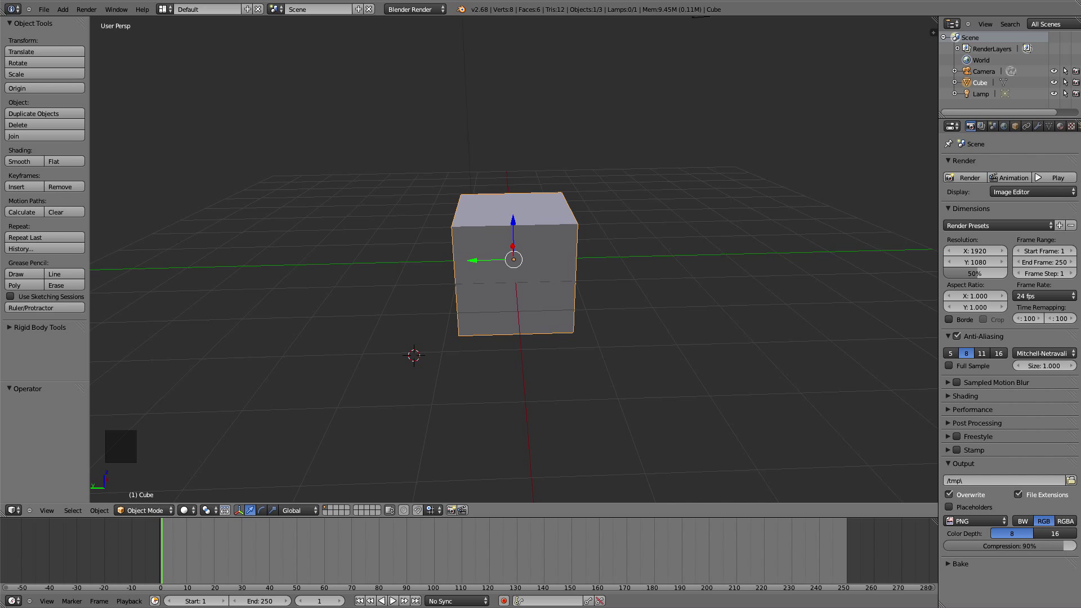
Step: Zoom the 3D View in and out on the cube, from very far away to inside the cube
scroll(513, 259, down, 4)
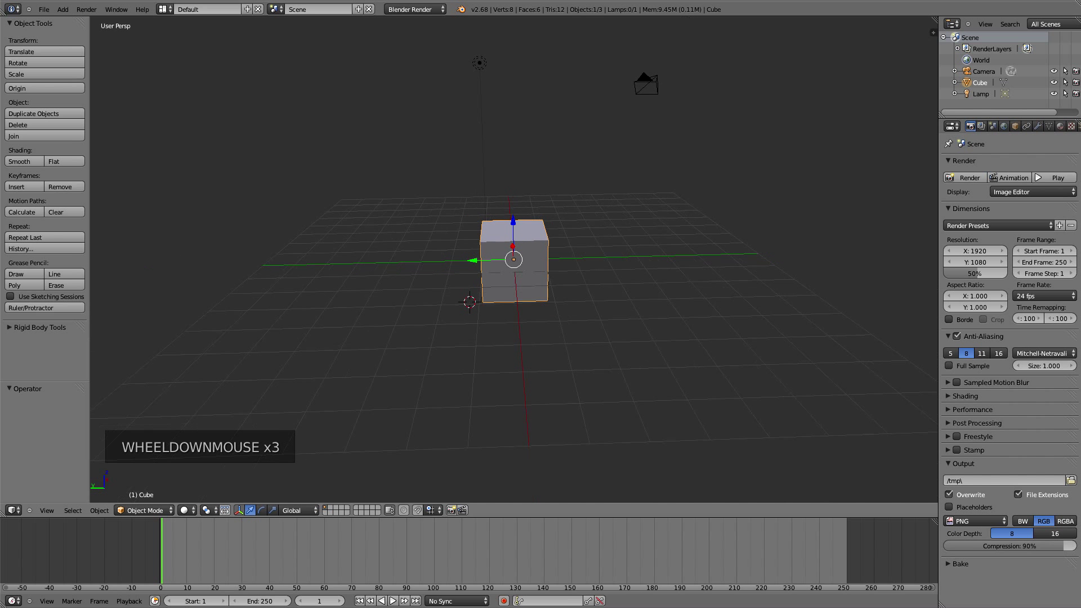
scroll(513, 259, up, 4)
scroll(514, 259, up, 3)
scroll(514, 259, down, 5)
scroll(514, 259, up, 4)
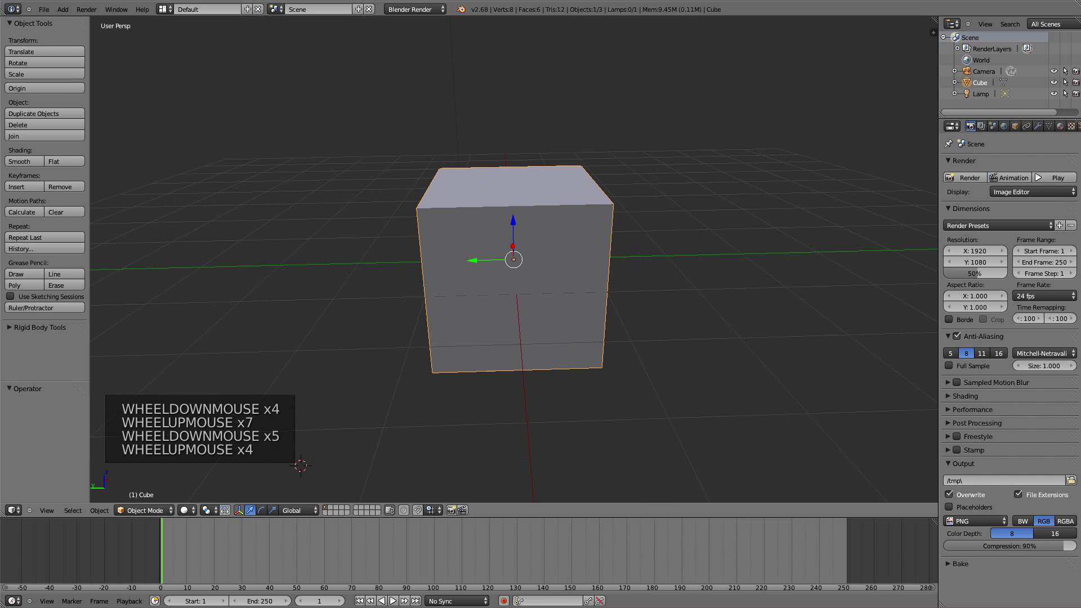
scroll(514, 259, down, 6)
scroll(513, 259, down, 20)
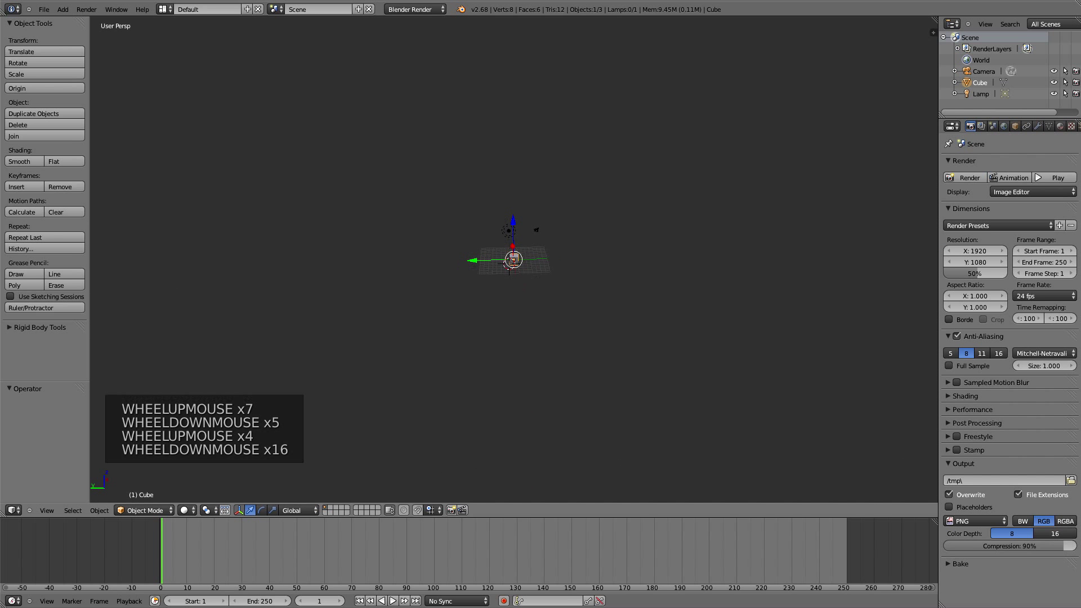
scroll(513, 259, up, 20)
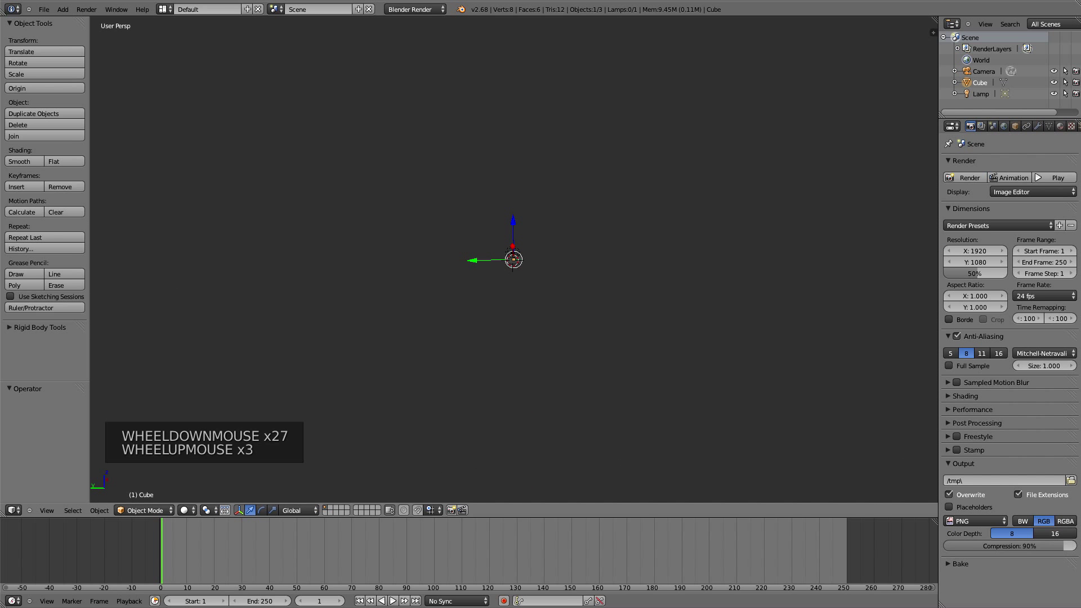
scroll(513, 259, up, 20)
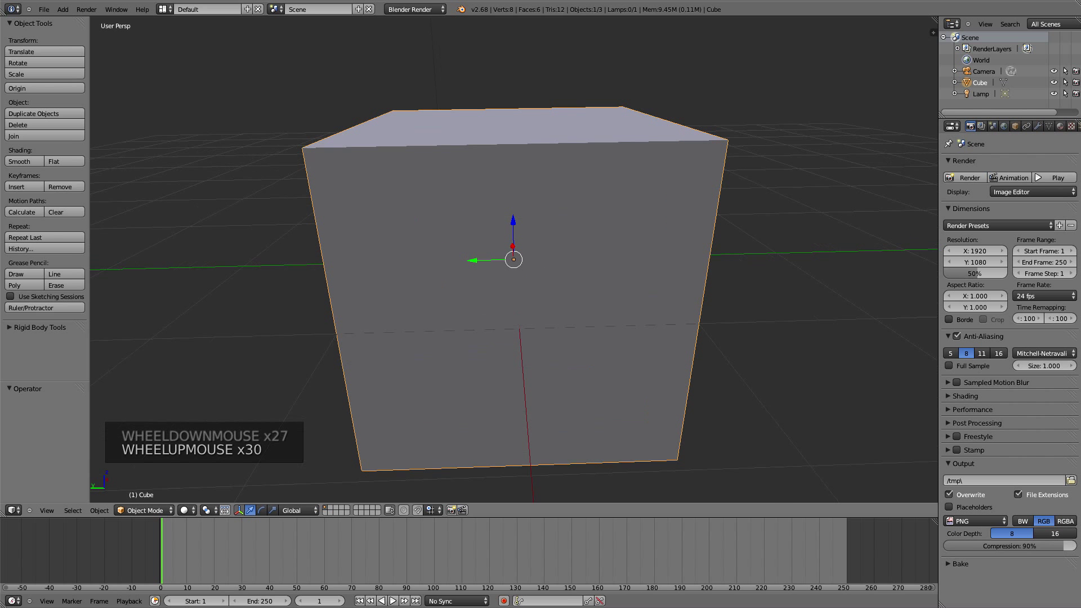
scroll(513, 259, up, 10)
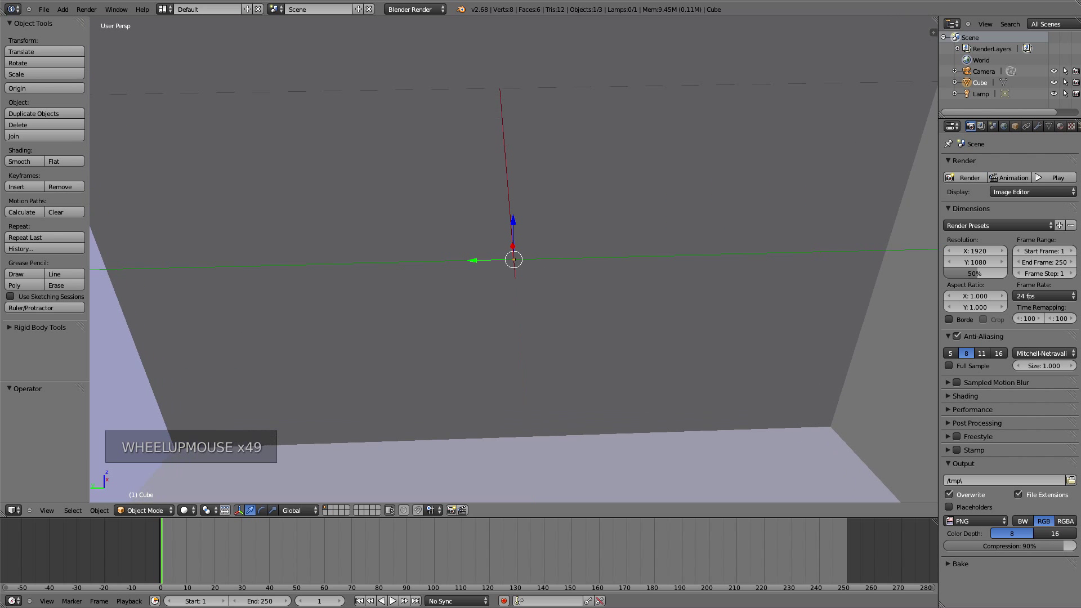
Step: Zoom in and out inside the cube, then back out until the whole cube and the 3D cursor are in view
scroll(513, 259, down, 6)
scroll(513, 259, up, 20)
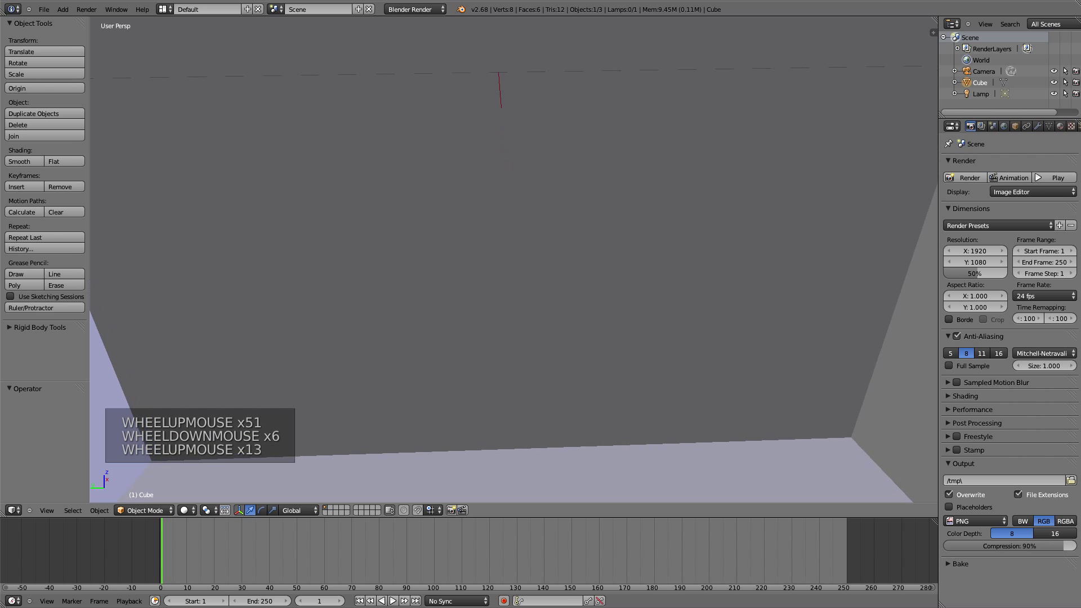
scroll(514, 259, up, 8)
scroll(514, 259, down, 18)
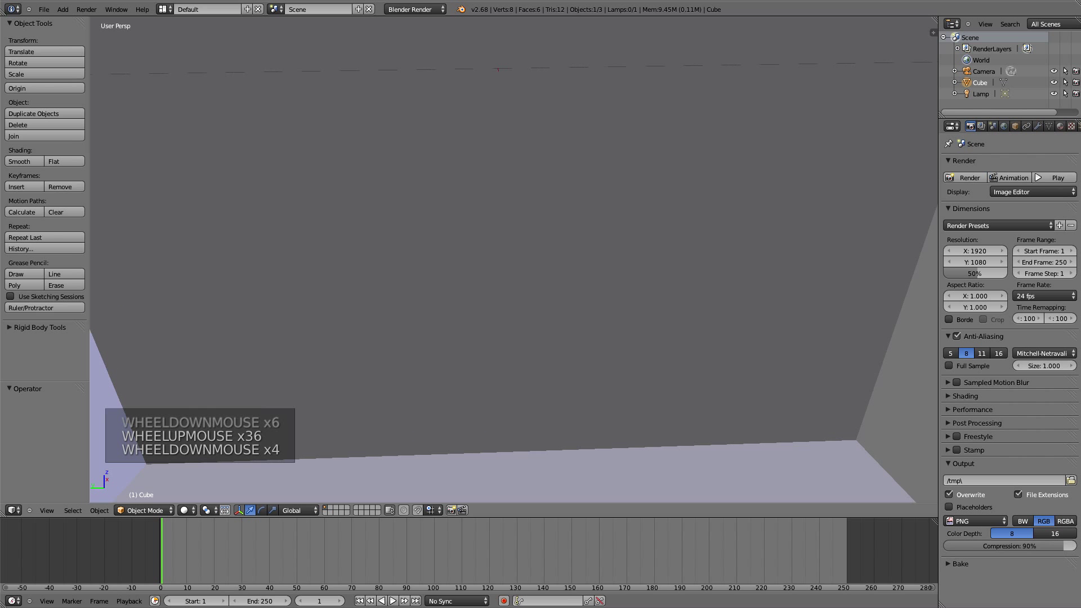
scroll(514, 259, down, 20)
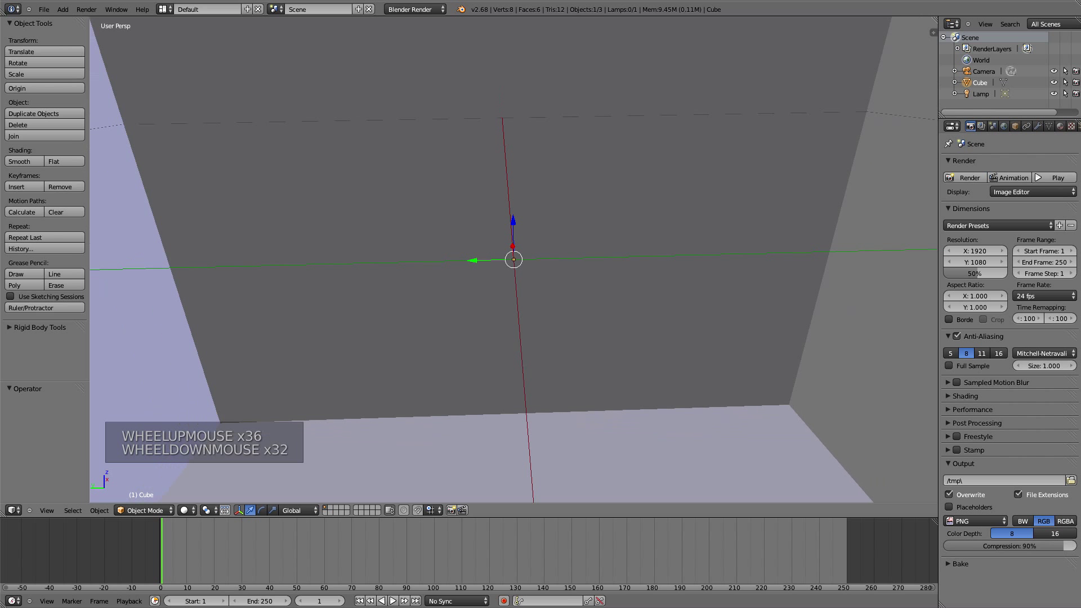
scroll(513, 259, down, 2)
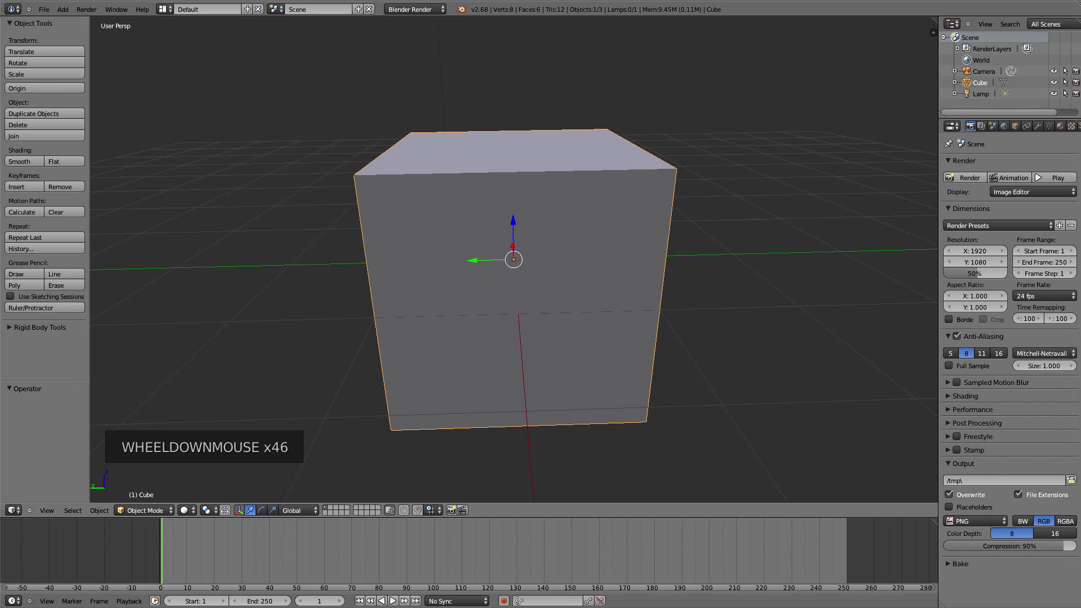
scroll(513, 259, down, 4)
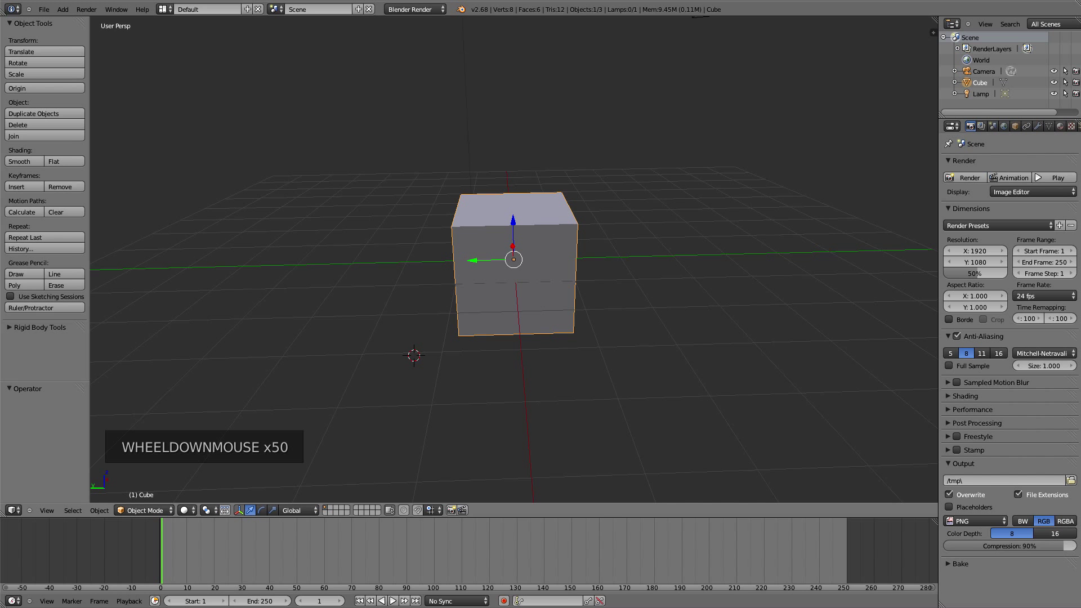
Step: Orbit to look down on the cube and pan the 3D View sideways until the cube is partly cut off
mouse_move(513, 259)
middle_down()
mouse_move(439, 262)
mouse_move(671, 247)
mouse_move(504, 256)
mouse_move(507, 366)
mouse_move(602, 220)
mouse_move(557, 169)
mouse_move(523, 355)
mouse_move(450, 347)
mouse_move(514, 259)
middle_up()
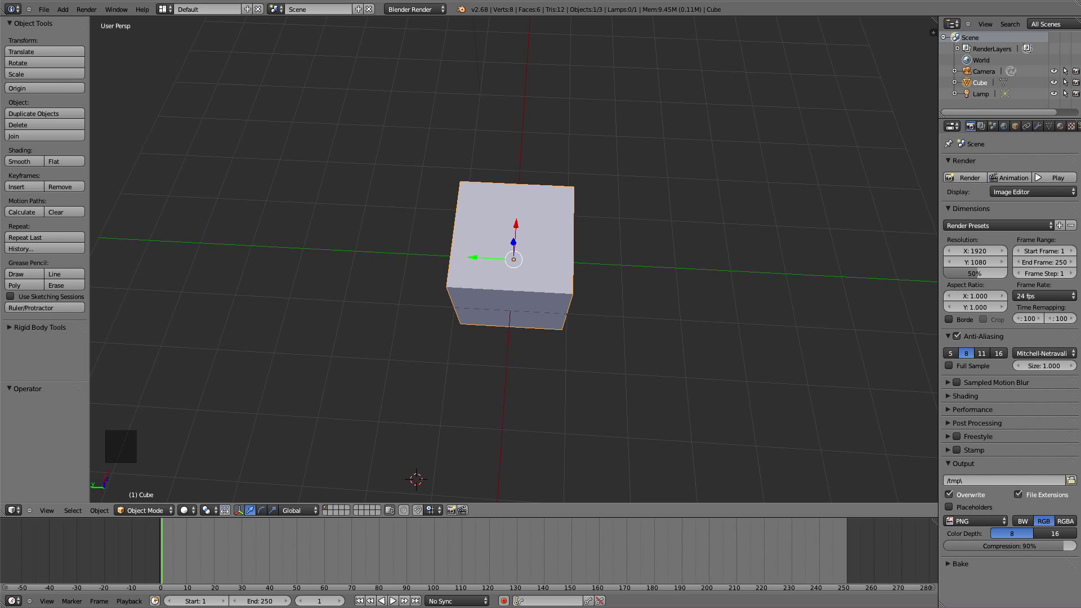
shift+middle_click(514, 259)
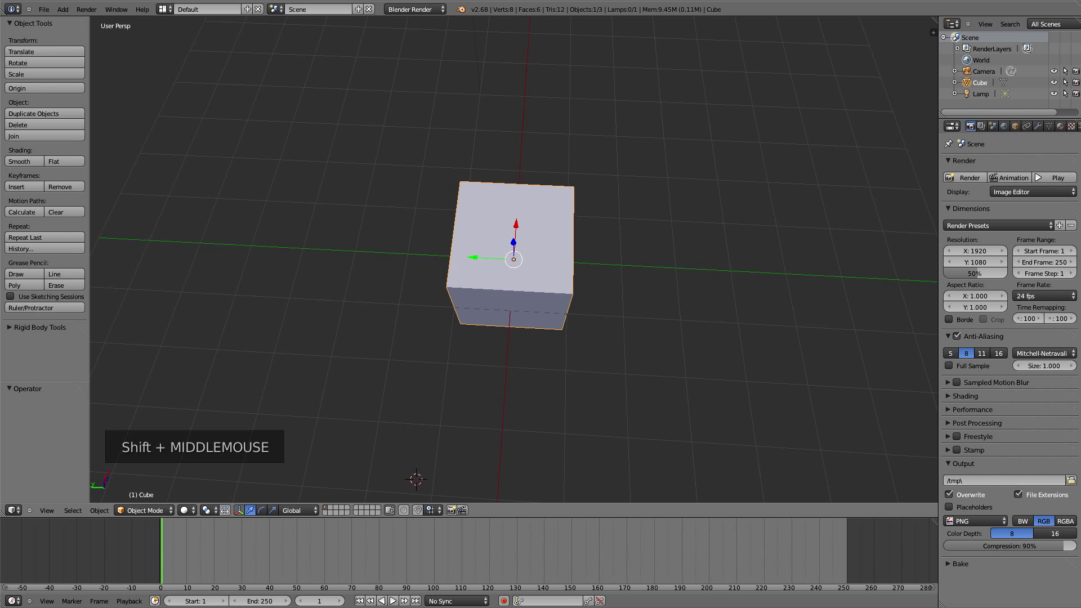
shift+middle_drag(514, 259, 145, 248)
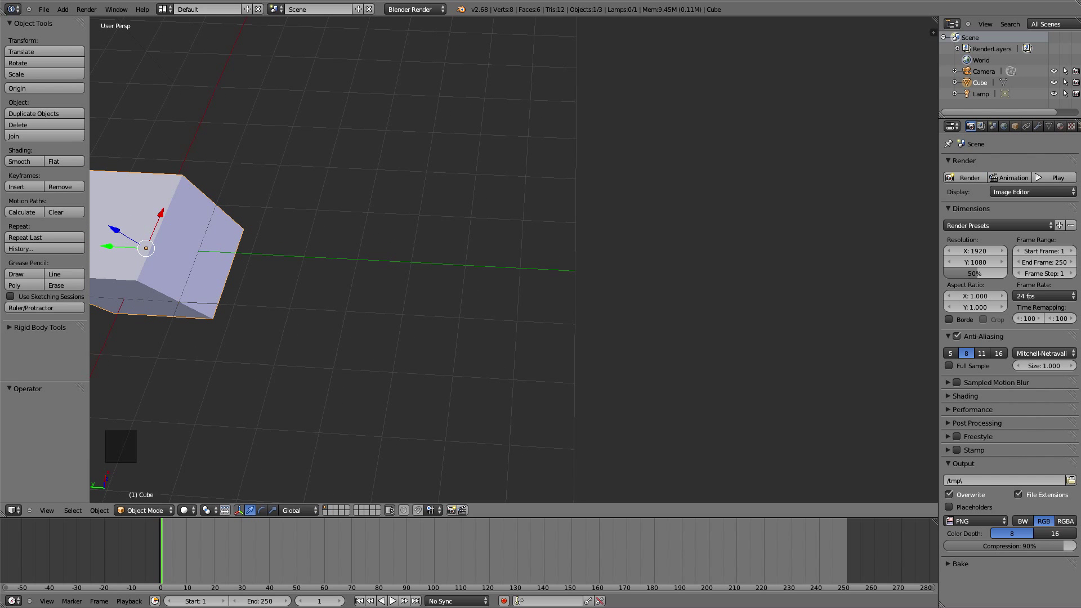
Step: Zoom in and out on the empty grid with the cube panned off to the side
scroll(146, 249, down, 4)
scroll(146, 248, up, 4)
scroll(145, 249, down, 1)
scroll(146, 248, up, 3)
scroll(146, 248, down, 1)
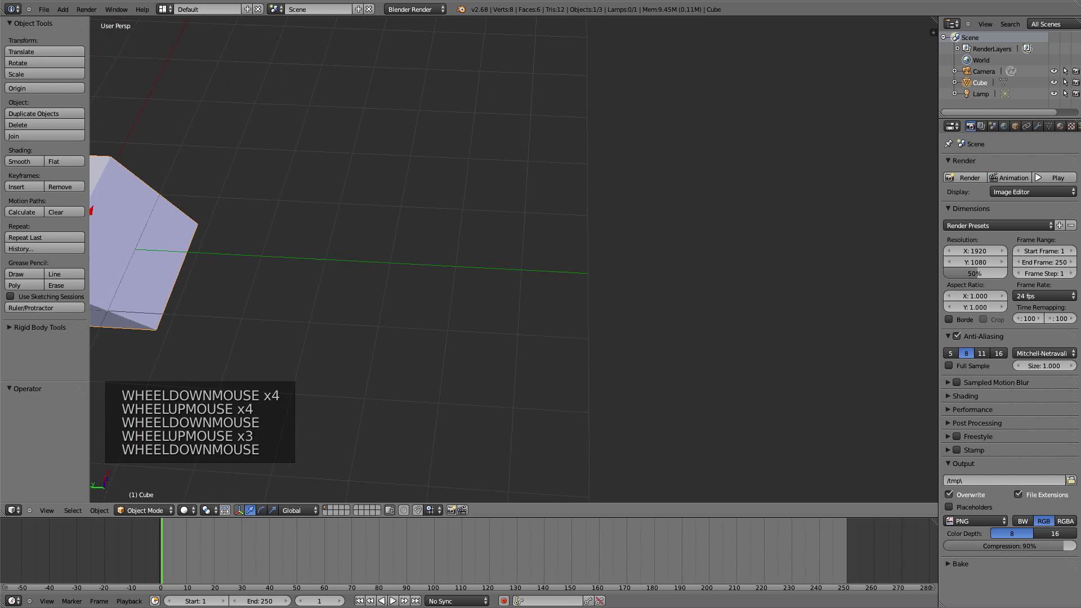
scroll(146, 248, down, 3)
scroll(146, 249, up, 8)
scroll(506, 259, down, 9)
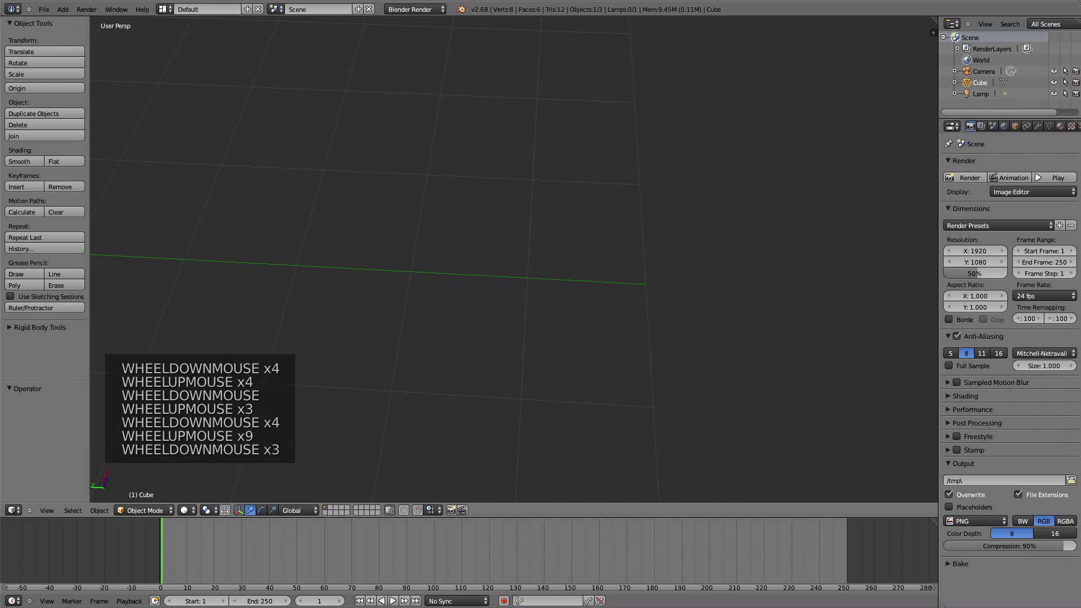
scroll(506, 259, up, 2)
Step: Orbit to near ground level and pan the cube back across and downward, bringing the lamp and camera into view above it
middle_drag(500, 257, 439, 265)
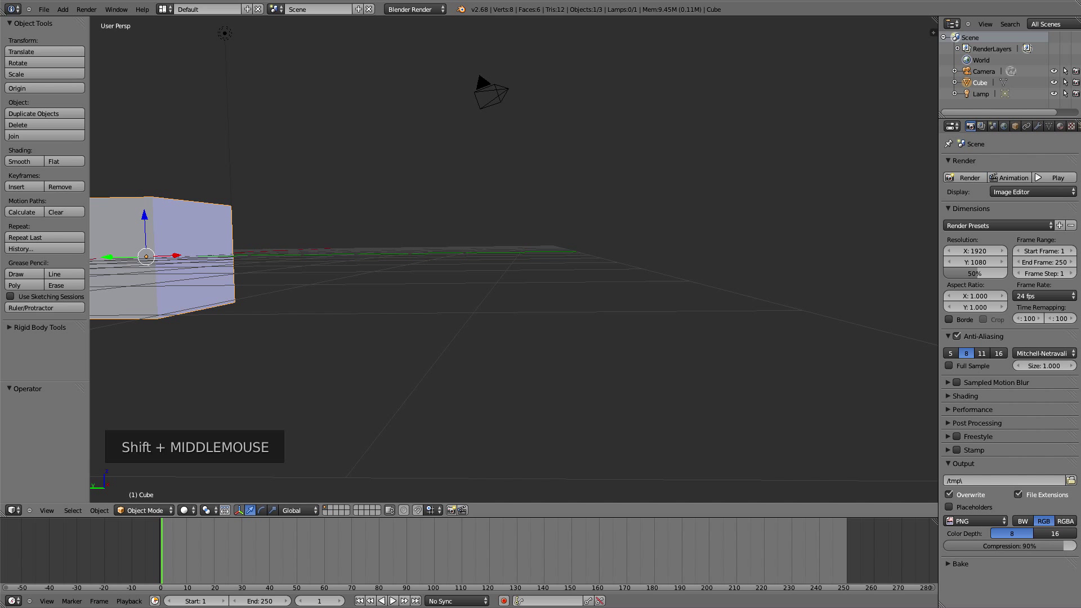
shift+middle_drag(440, 264, 842, 273)
mouse_move(539, 261)
shift+middle_down()
mouse_move(529, 257)
mouse_move(466, 327)
mouse_move(324, 313)
mouse_move(388, 262)
mouse_move(421, 374)
mouse_move(535, 248)
mouse_move(539, 271)
shift+middle_up()
shift+middle_drag(769, 279, 746, 445)
scroll(746, 445, up, 5)
scroll(746, 445, down, 9)
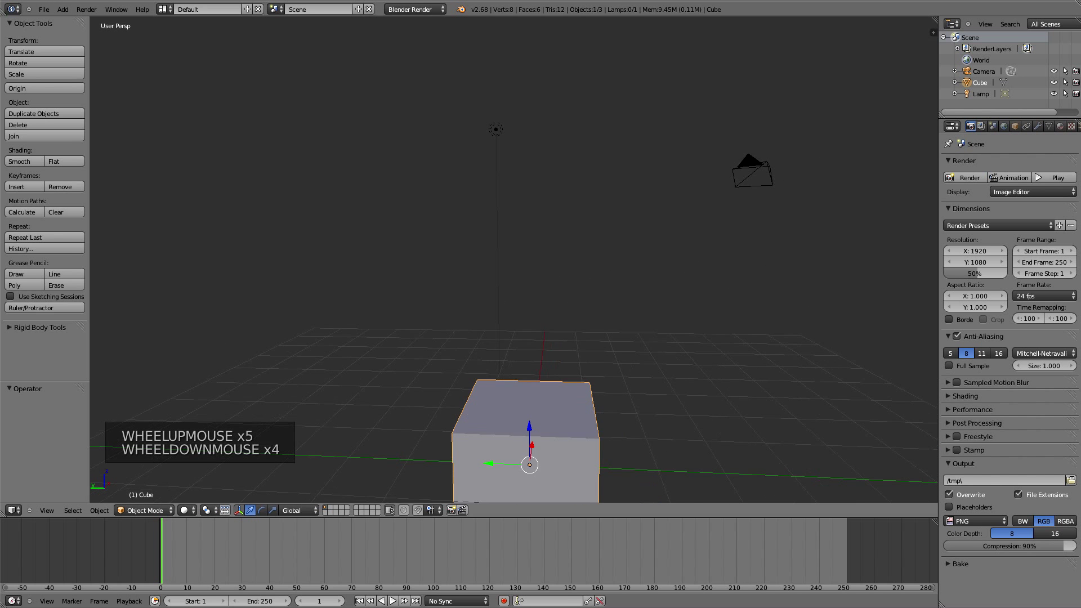
Step: Orbit and pan around the cube to frame it with the 3D cursor, lamp and camera at a slight downward angle
scroll(748, 442, up, 2)
middle_drag(747, 445, 713, 389)
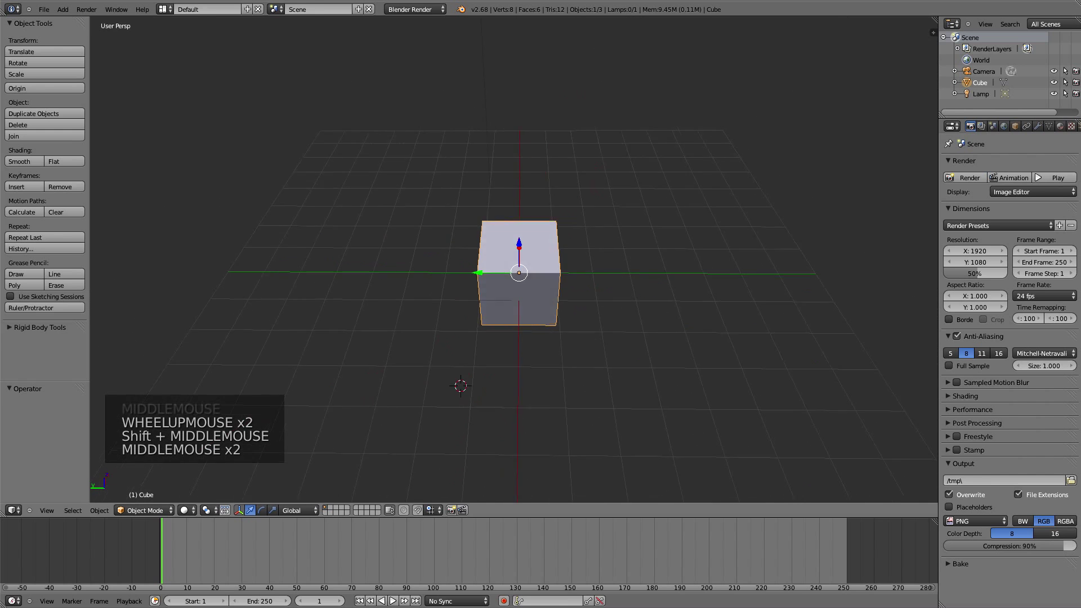
shift+middle_drag(715, 450, 641, 442)
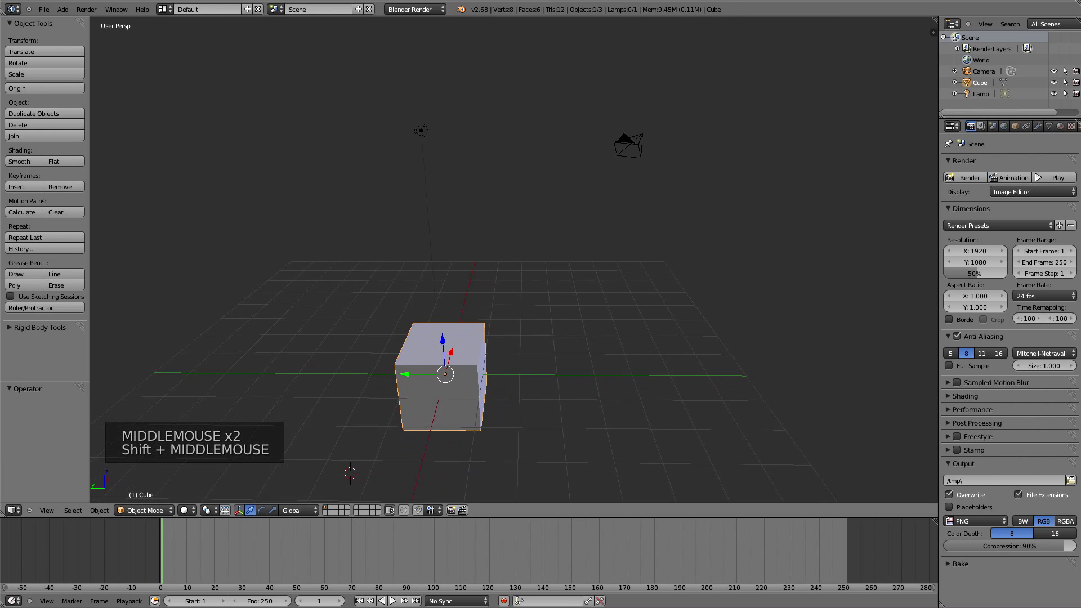
Step: Zoom in on the cube and orbit to view one of its corners from above
scroll(514, 259, up, 13)
middle_drag(513, 259, 563, 225)
scroll(514, 259, up, 3)
scroll(513, 259, up, 1)
scroll(563, 226, down, 2)
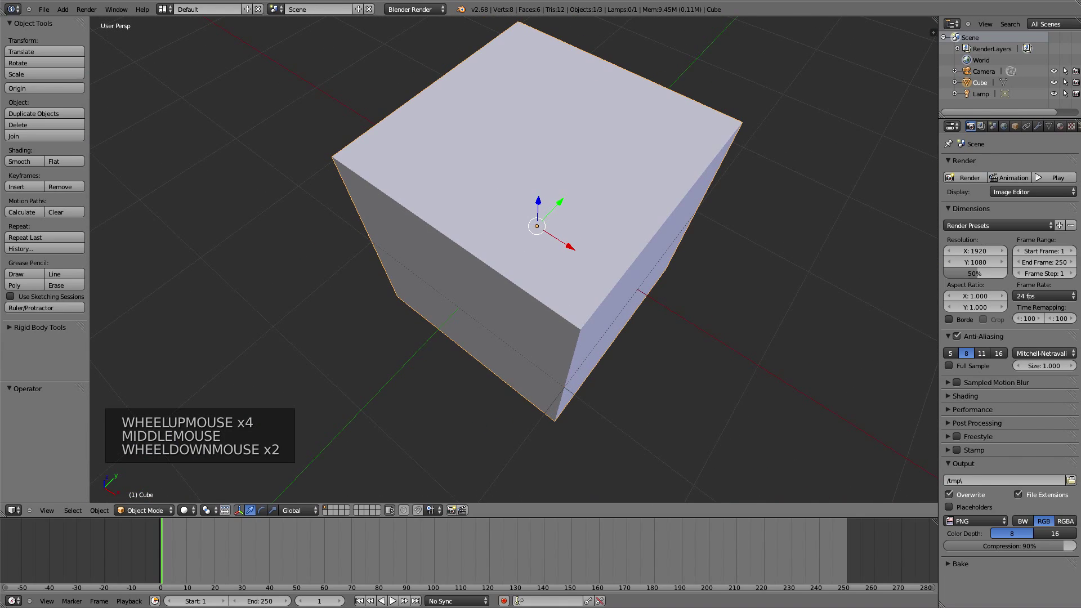
Step: Orbit around the cube, zoom far out and zoom back in close to its top face
middle_drag(514, 259, 552, 259)
scroll(527, 251, down, 1)
scroll(585, 180, down, 6)
scroll(563, 270, down, 12)
scroll(574, 259, up, 4)
scroll(574, 259, up, 3)
scroll(563, 271, up, 5)
scroll(563, 270, up, 11)
scroll(514, 259, up, 7)
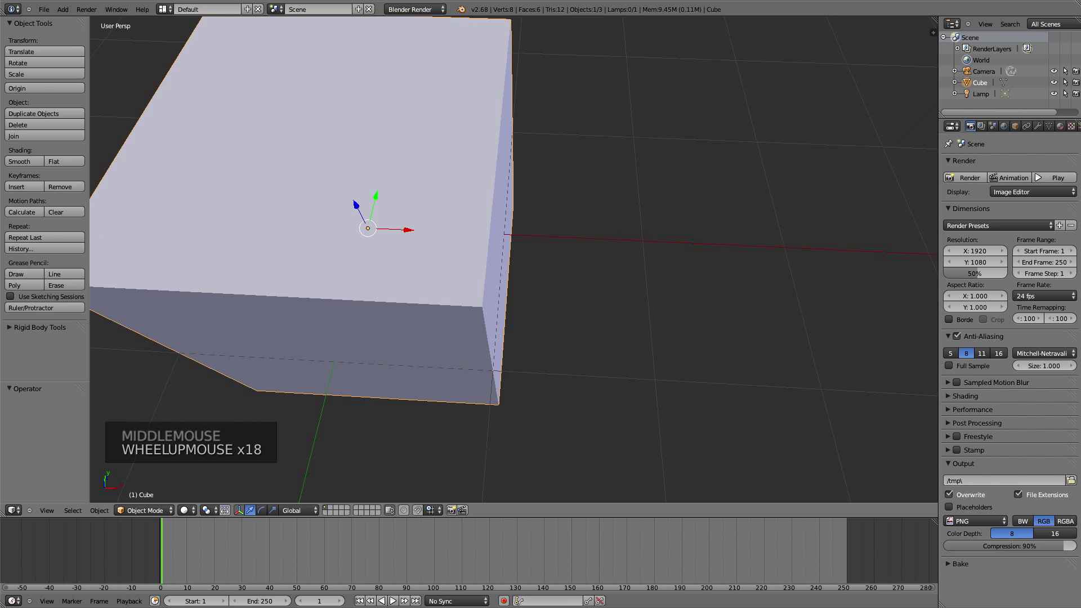
Step: Orbit back to a corner view from above and zoom until the whole cube and the 3D cursor are in view
middle_drag(514, 259, 541, 293)
scroll(513, 260, down, 5)
scroll(563, 276, down, 13)
scroll(564, 276, up, 17)
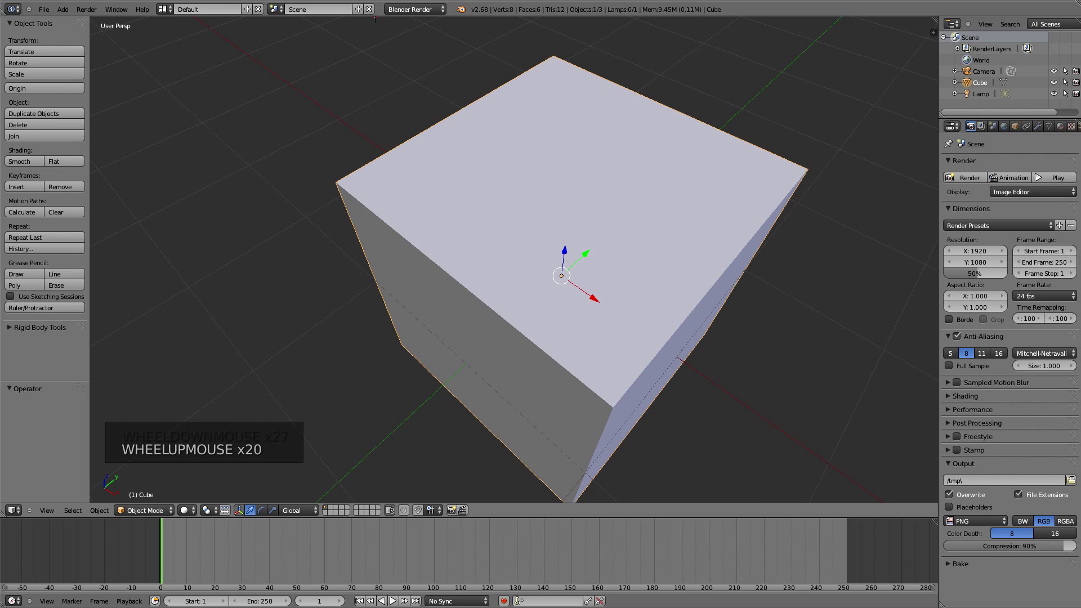
scroll(563, 276, down, 20)
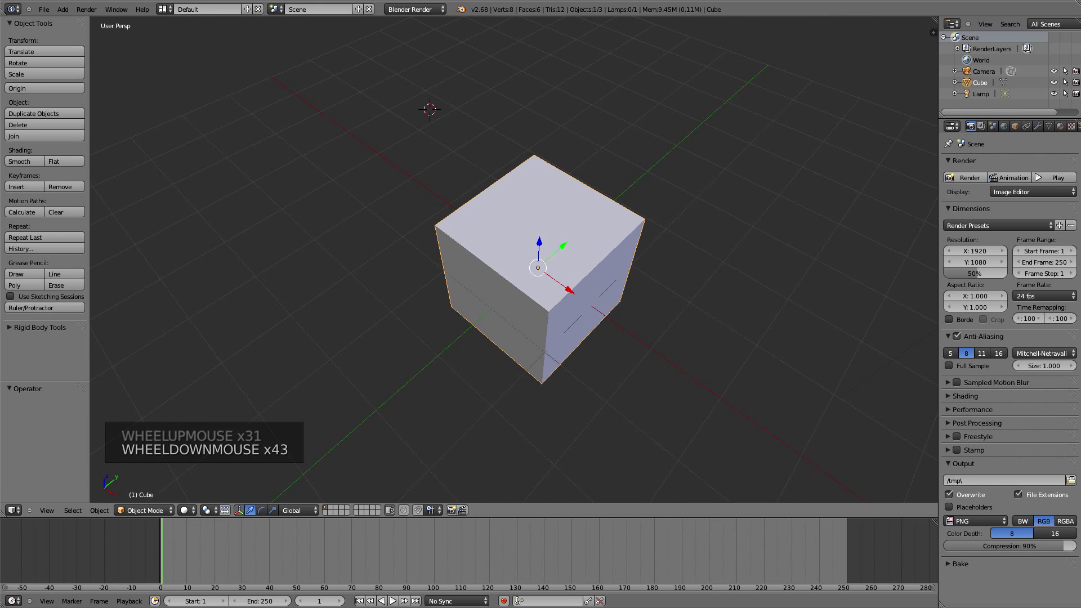
Step: Orbit to a low side view of the cube and zoom out until the lamp and camera are in view
middle_drag(563, 275, 507, 237)
scroll(563, 259, down, 4)
scroll(541, 293, down, 3)
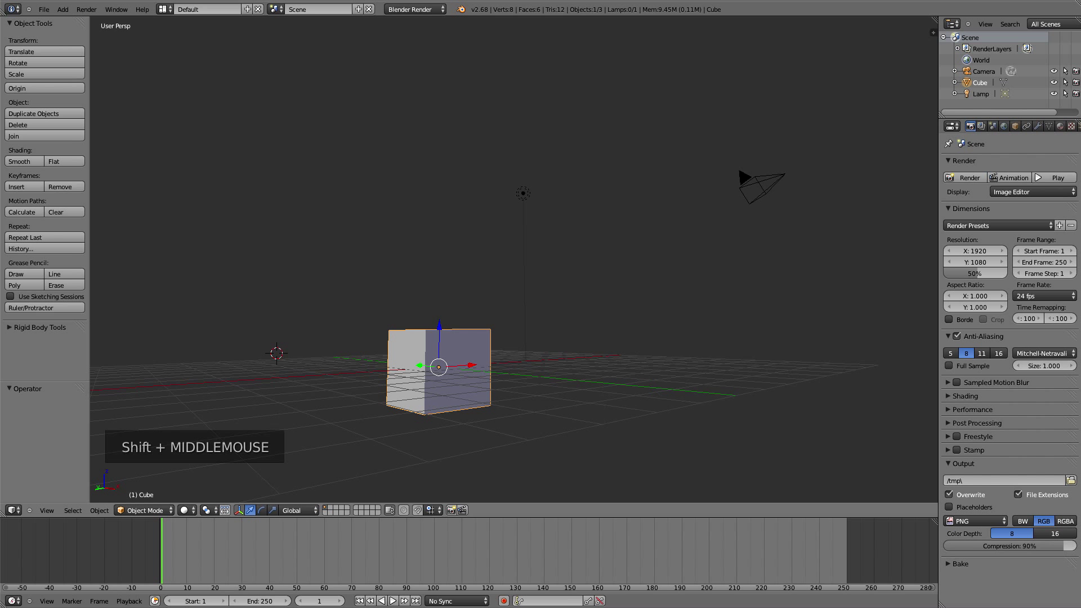
Step: Pan, zoom in and orbit past a level side view of the cube to a close view from above
shift+middle_drag(506, 237, 569, 237)
scroll(513, 259, up, 14)
scroll(514, 259, up, 5)
middle_drag(513, 260, 548, 96)
scroll(507, 242, down, 13)
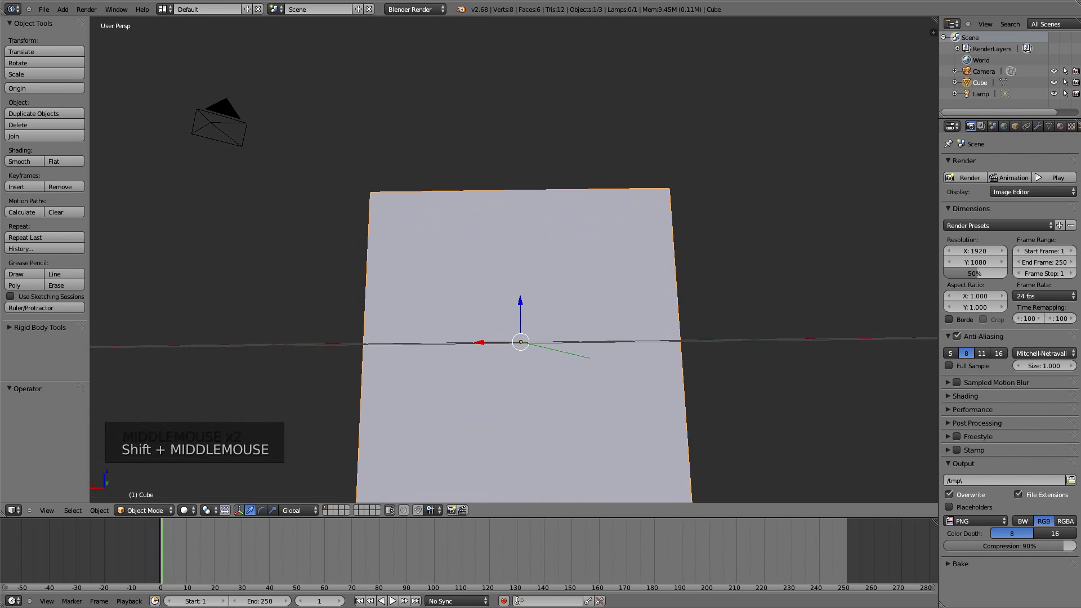
middle_drag(541, 146, 417, 242)
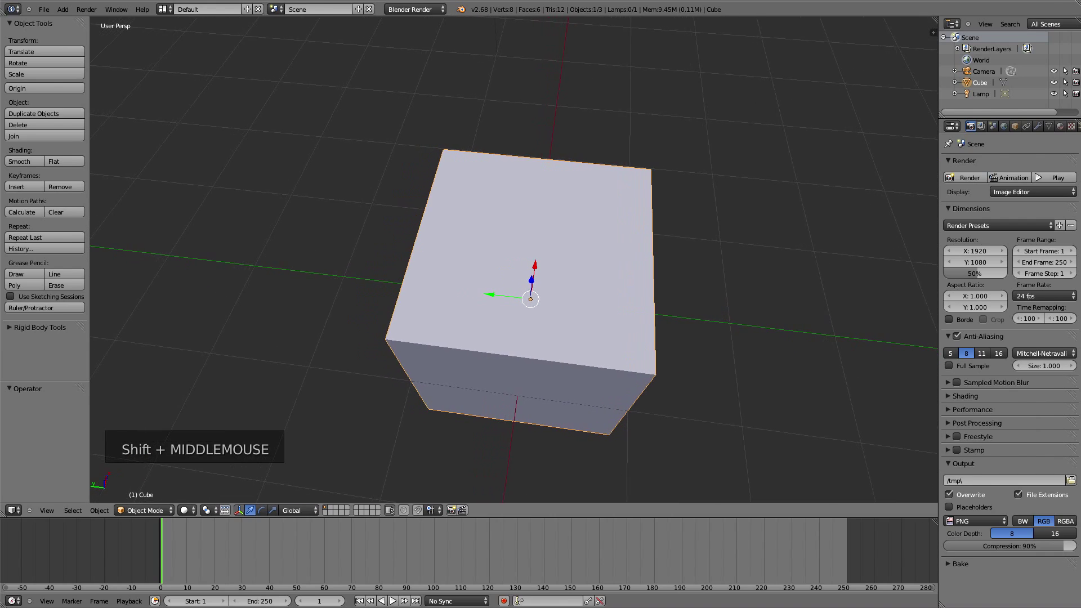